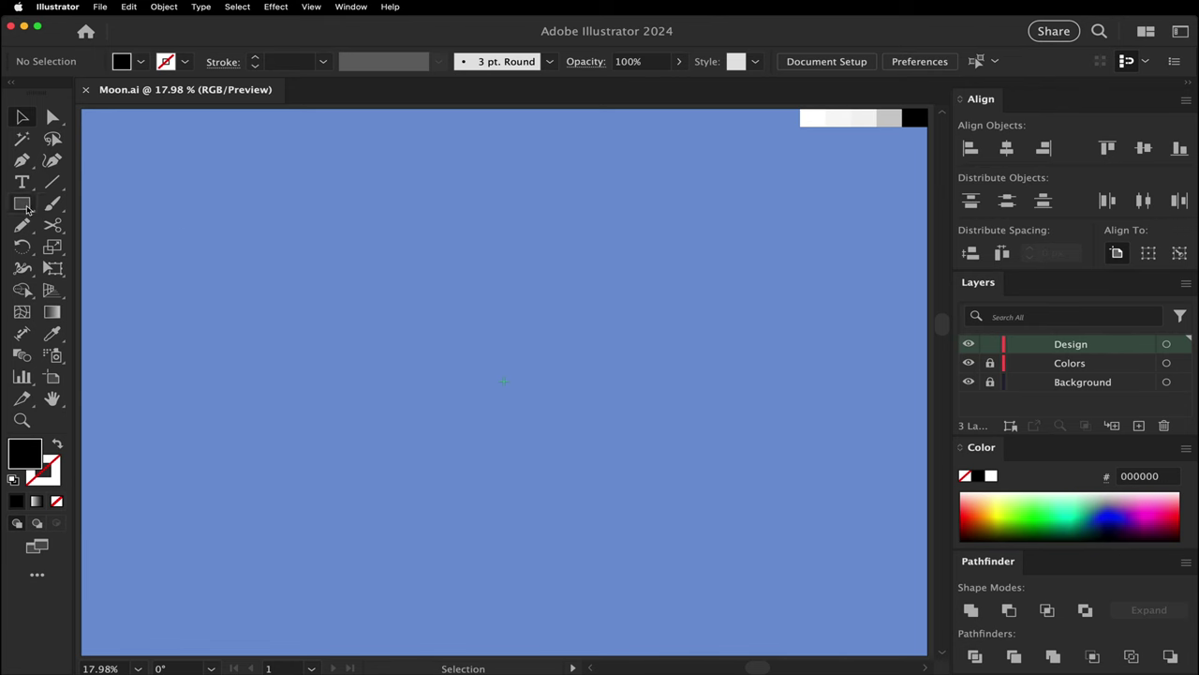
Step: Draw a black 1142 px circle from the artboard centre with the Ellipse tool
drag(27, 208, 117, 242)
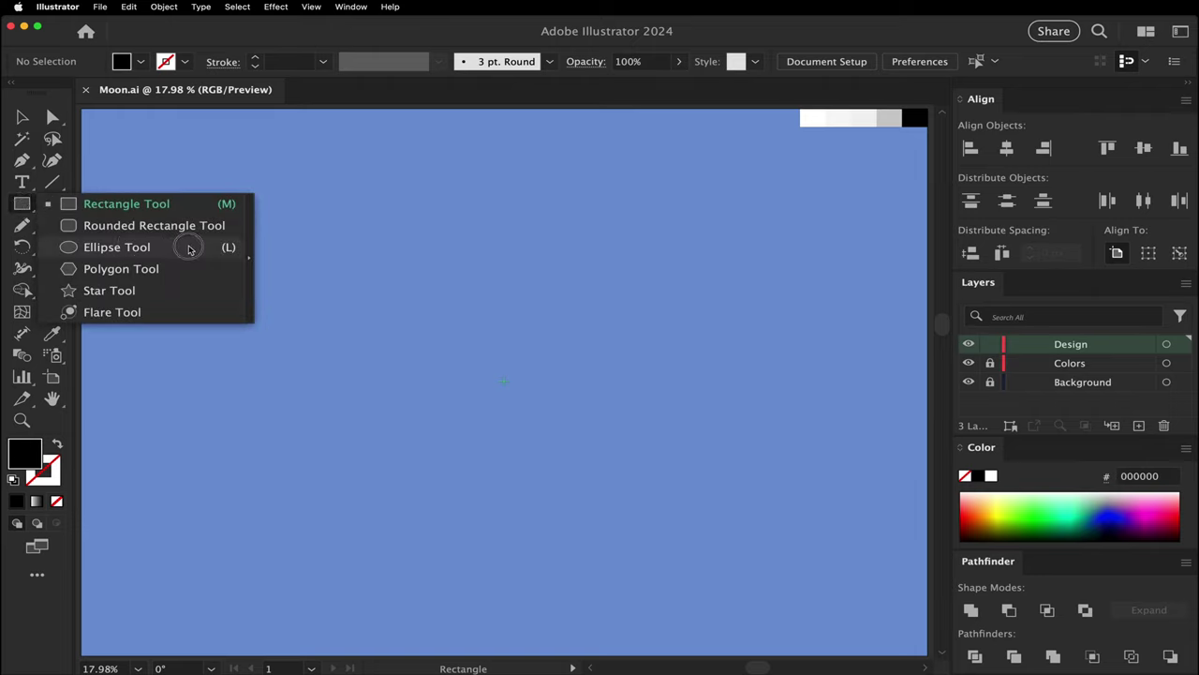
drag(189, 249, 190, 250)
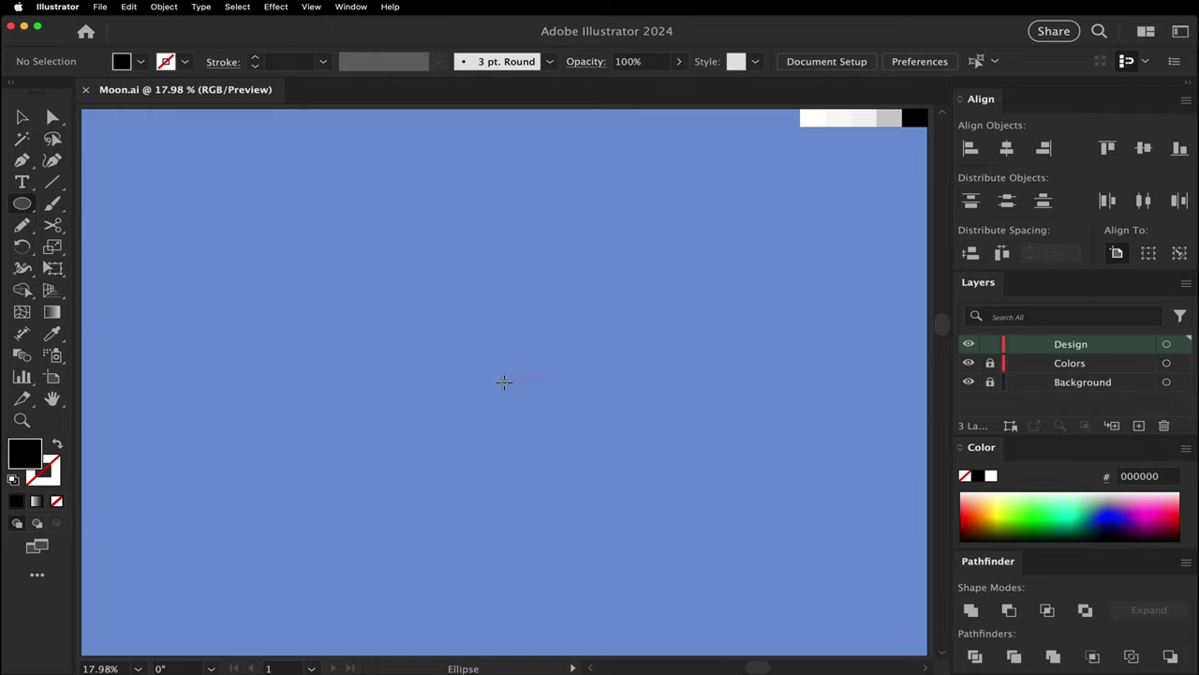
drag(506, 382, 632, 487)
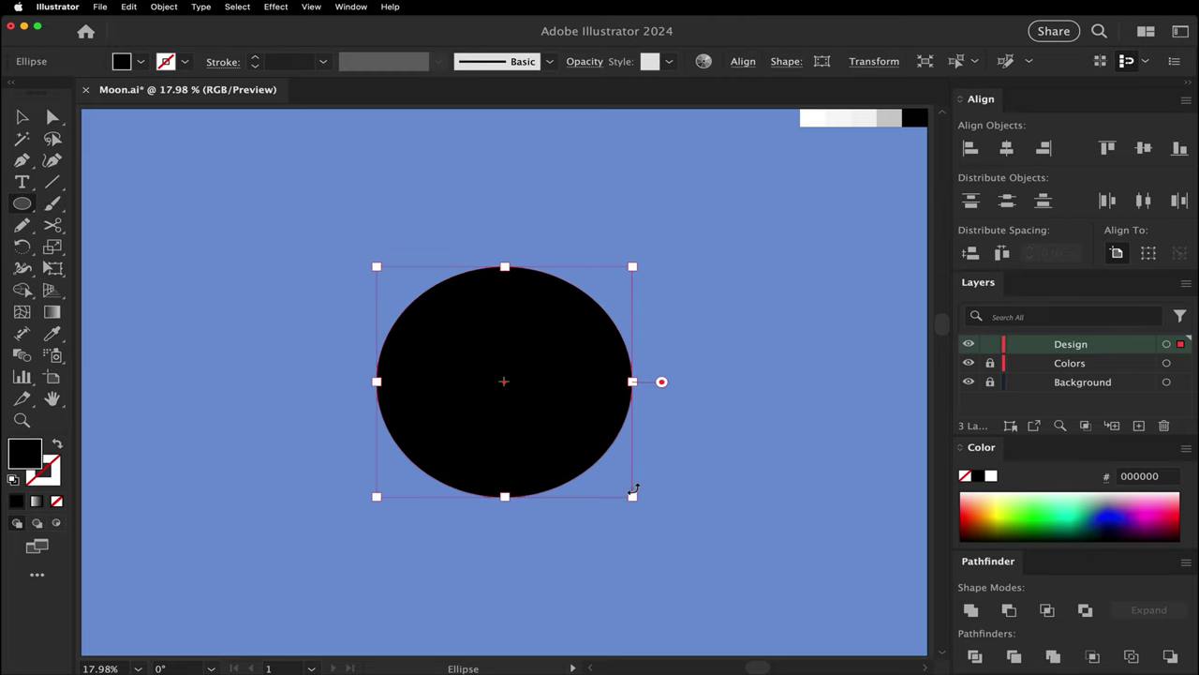
Step: Copy the circle, offset a duplicate slightly right, and subtract it with Minus Front to leave a crescent
click(134, 9)
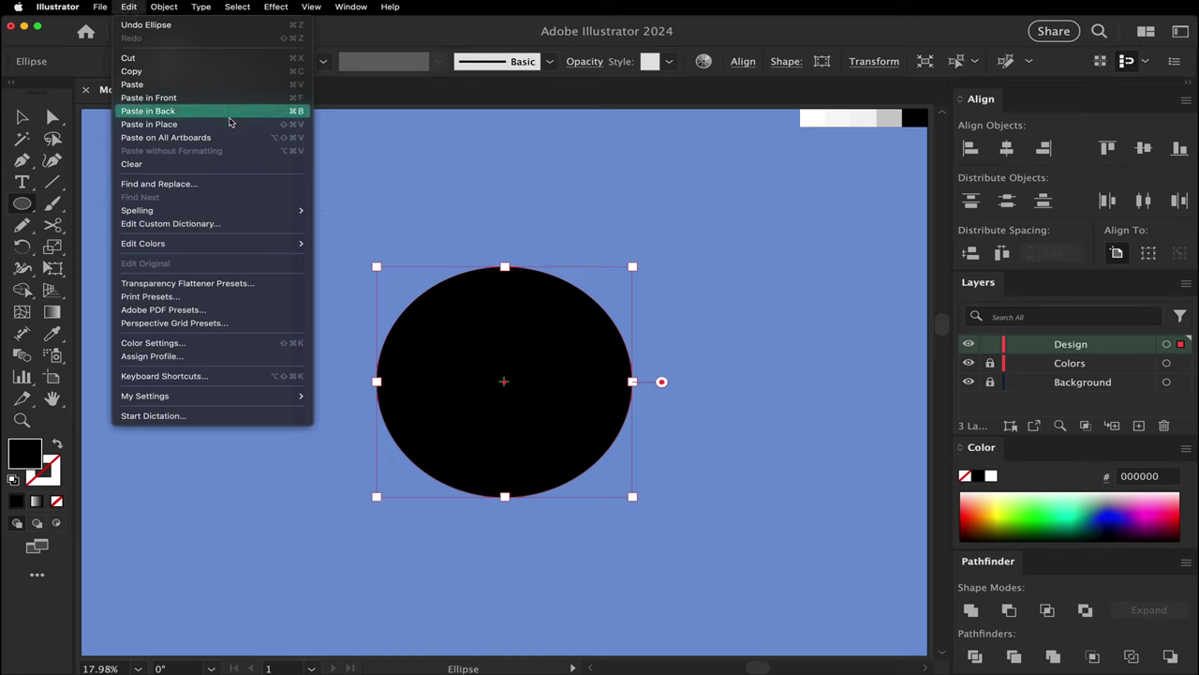
click(231, 72)
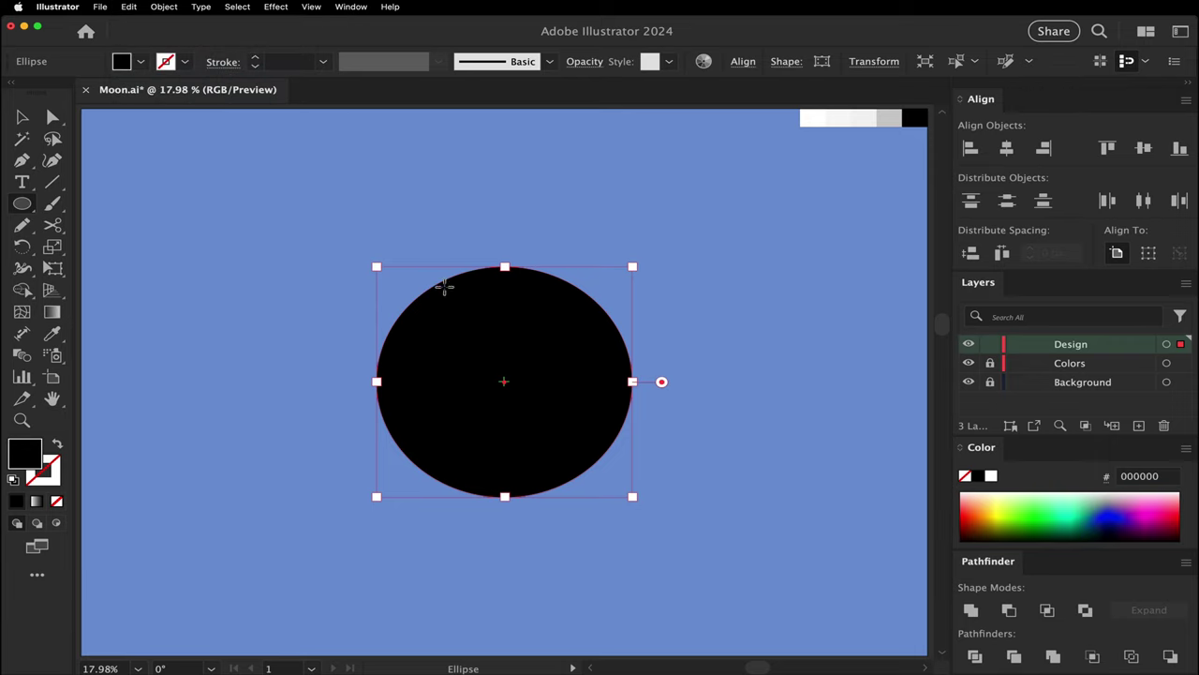
key(v)
drag(442, 306, 460, 310)
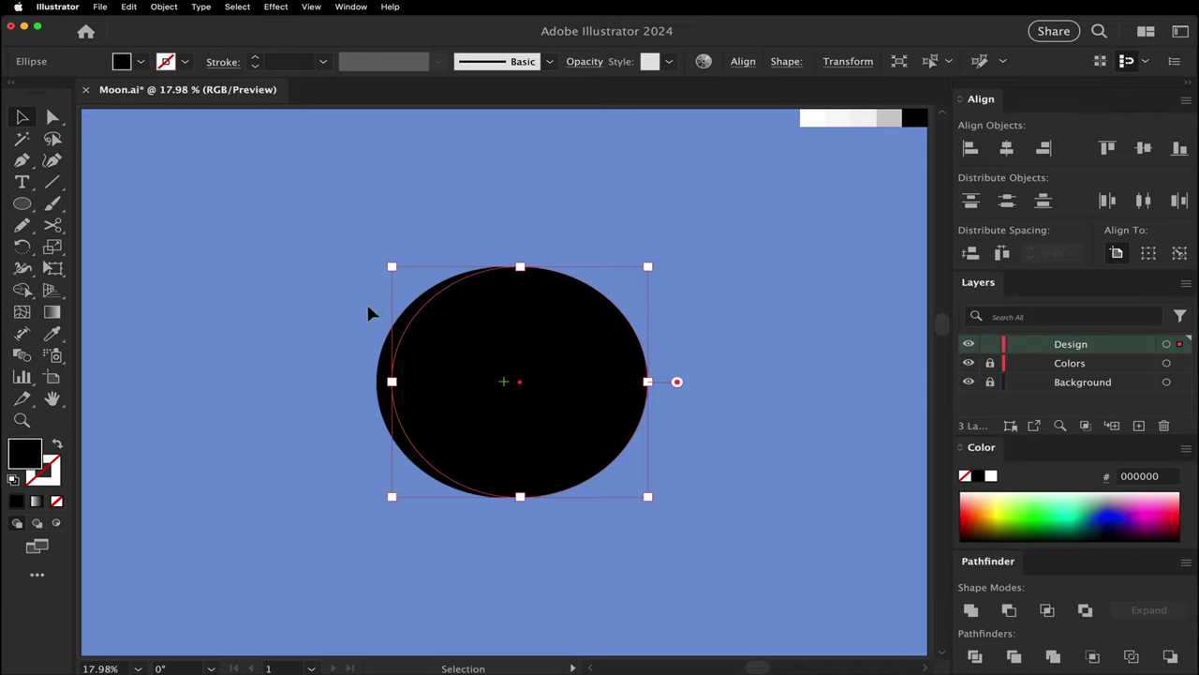
shift+click(442, 333)
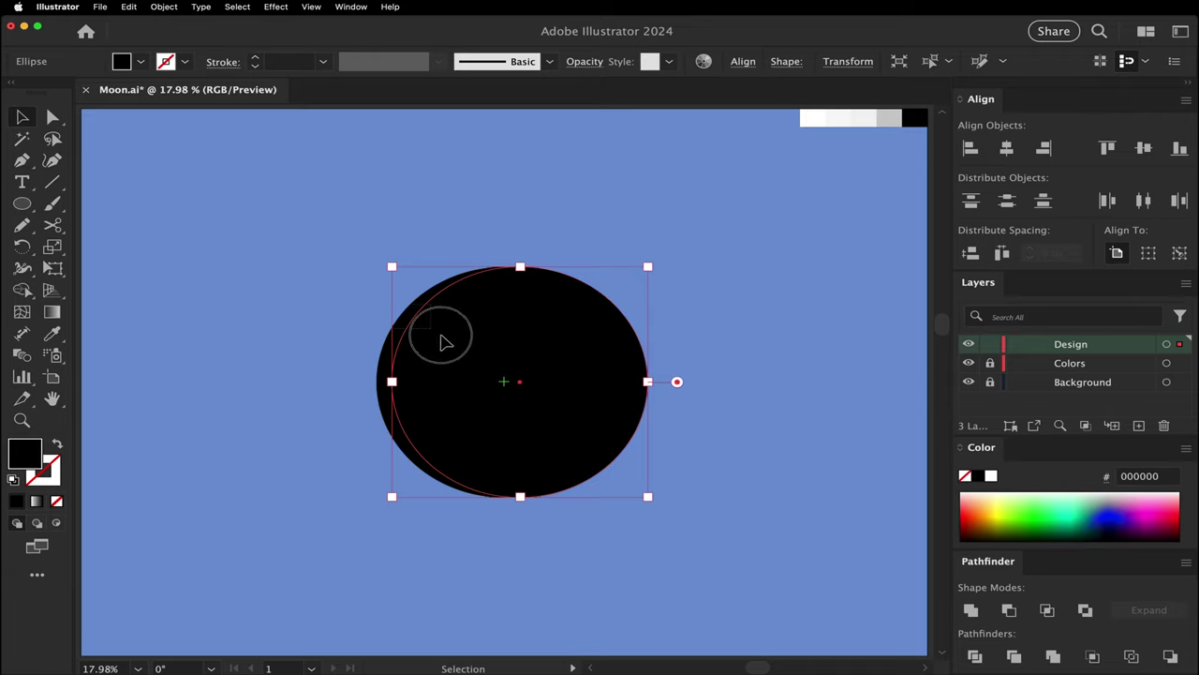
click(1010, 610)
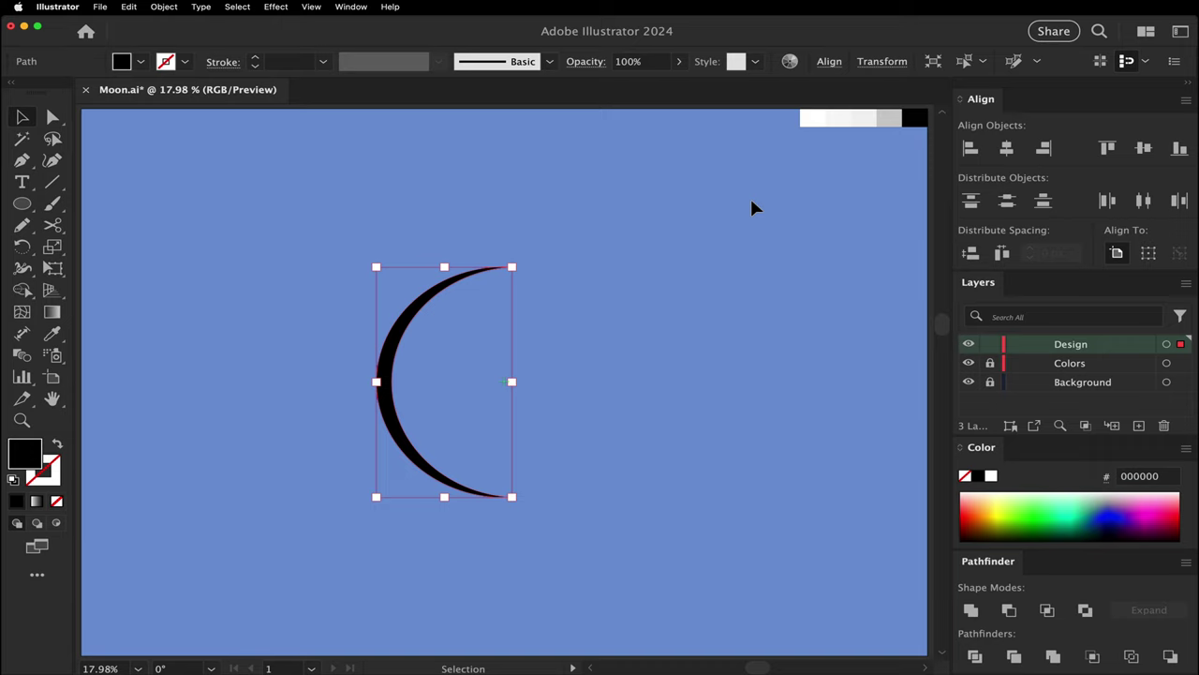
Step: Fill the crescent with the grey swatch and paste a pale grey circle behind it
key(i)
click(881, 118)
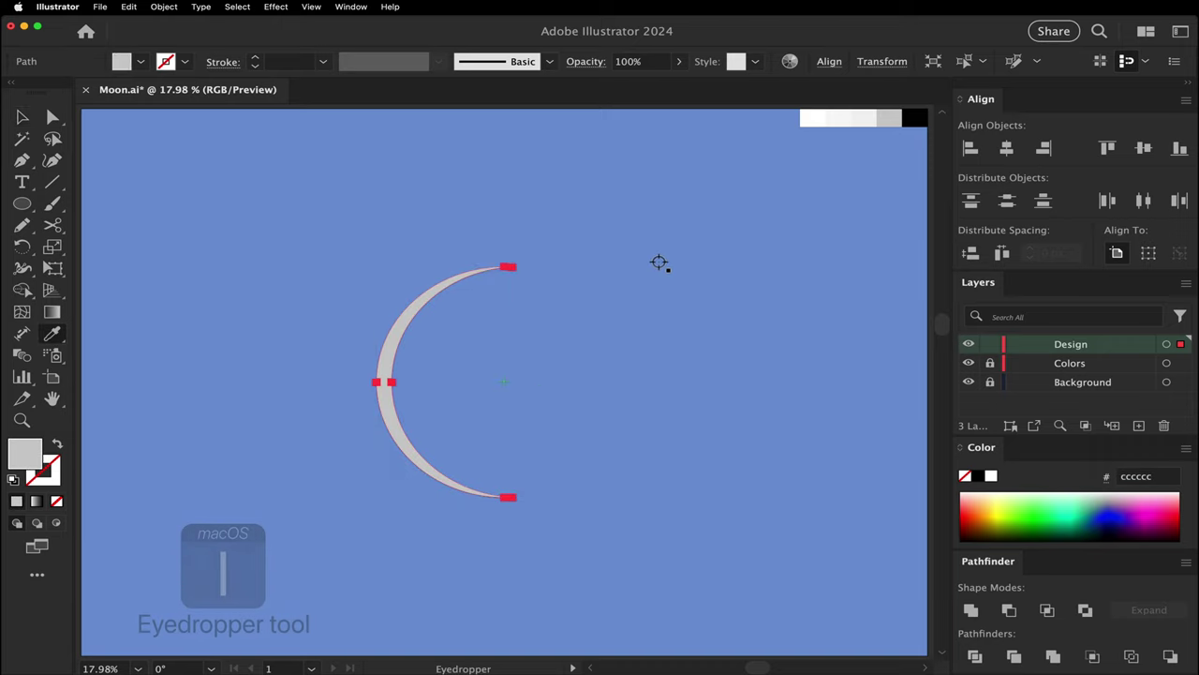
key(v)
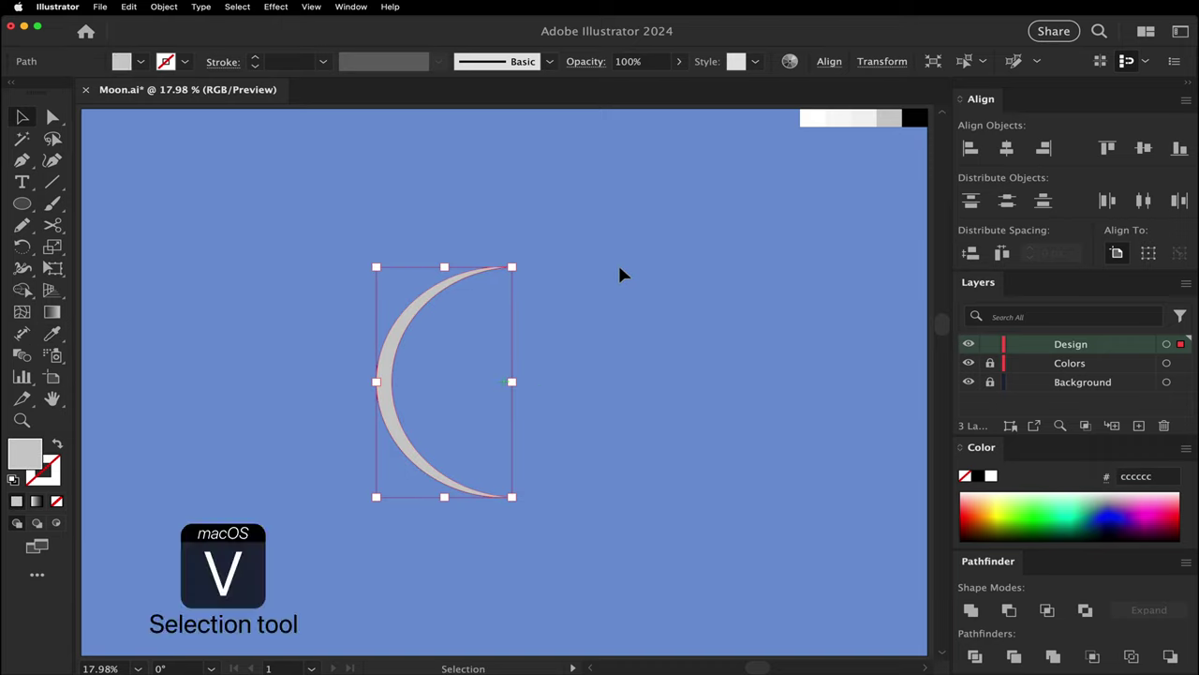
key(super+b)
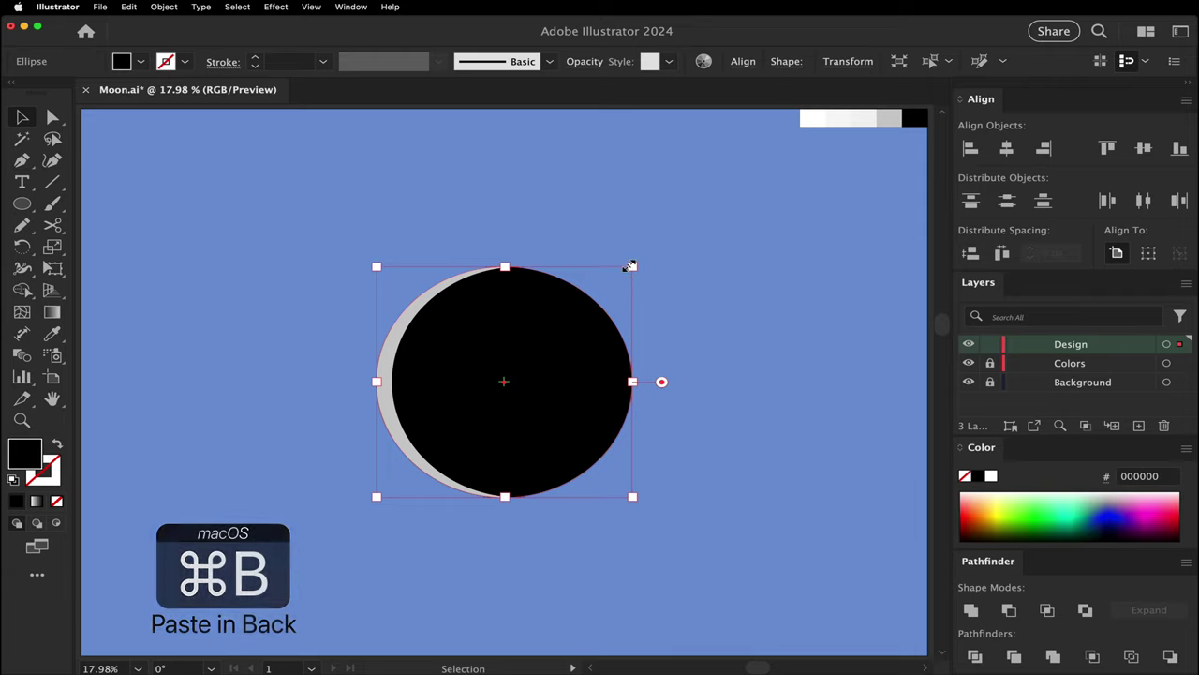
key(i)
click(863, 124)
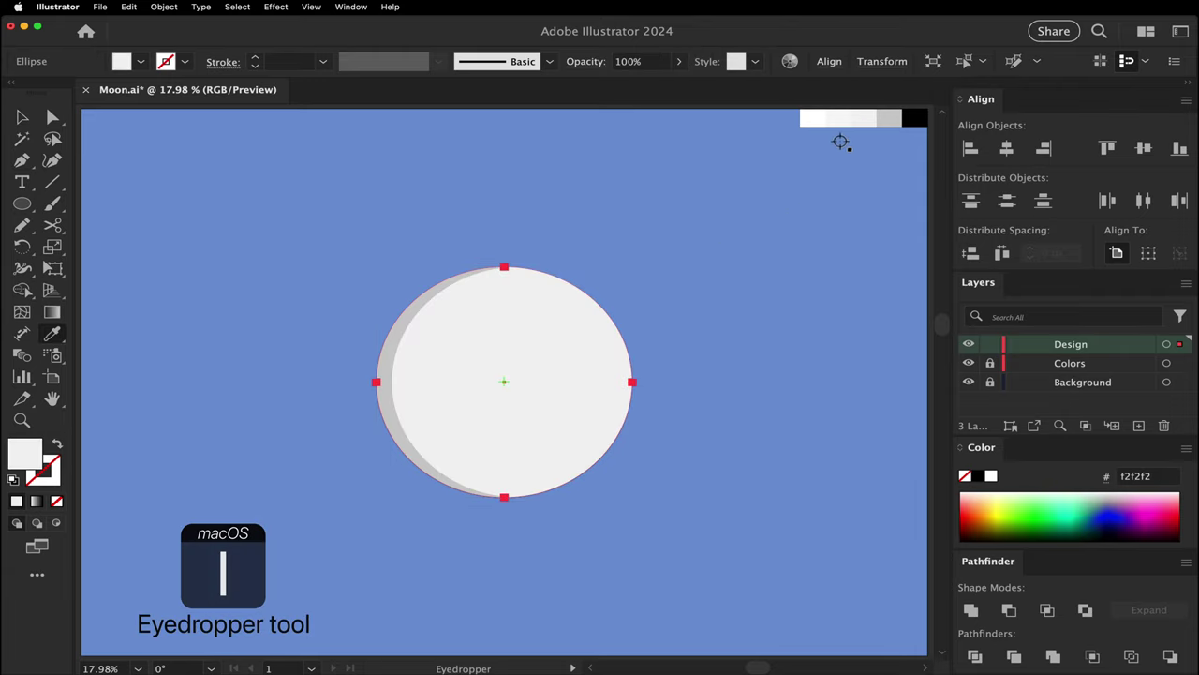
key(v)
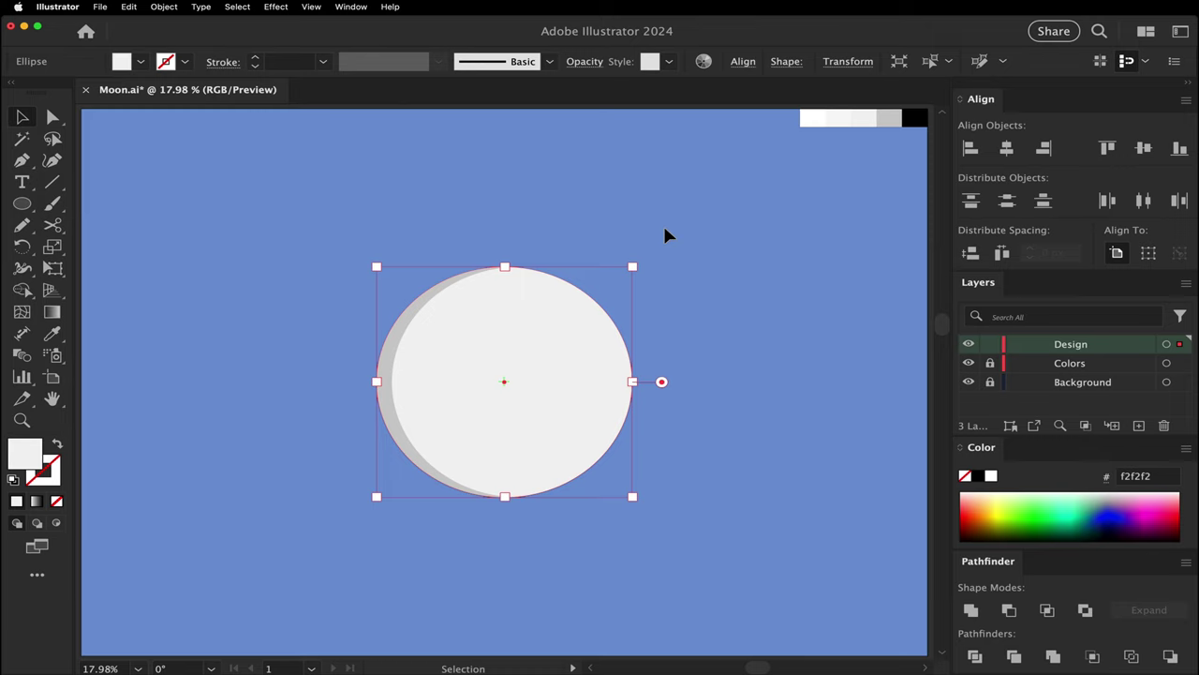
Step: Paste an enlarged white circle behind the grey disc, then paste one more copy in place
key(super+shift+v)
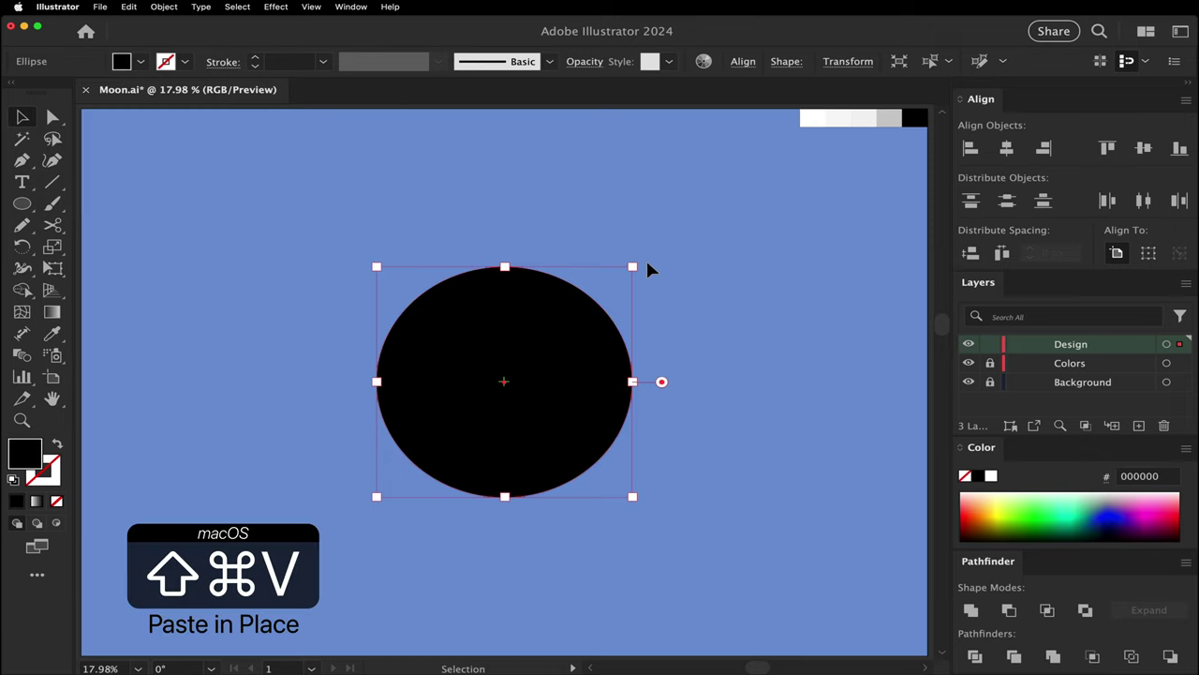
mouse_move(635, 268)
mouse_down()
mouse_move(656, 249)
mouse_move(615, 284)
mouse_move(656, 261)
mouse_up()
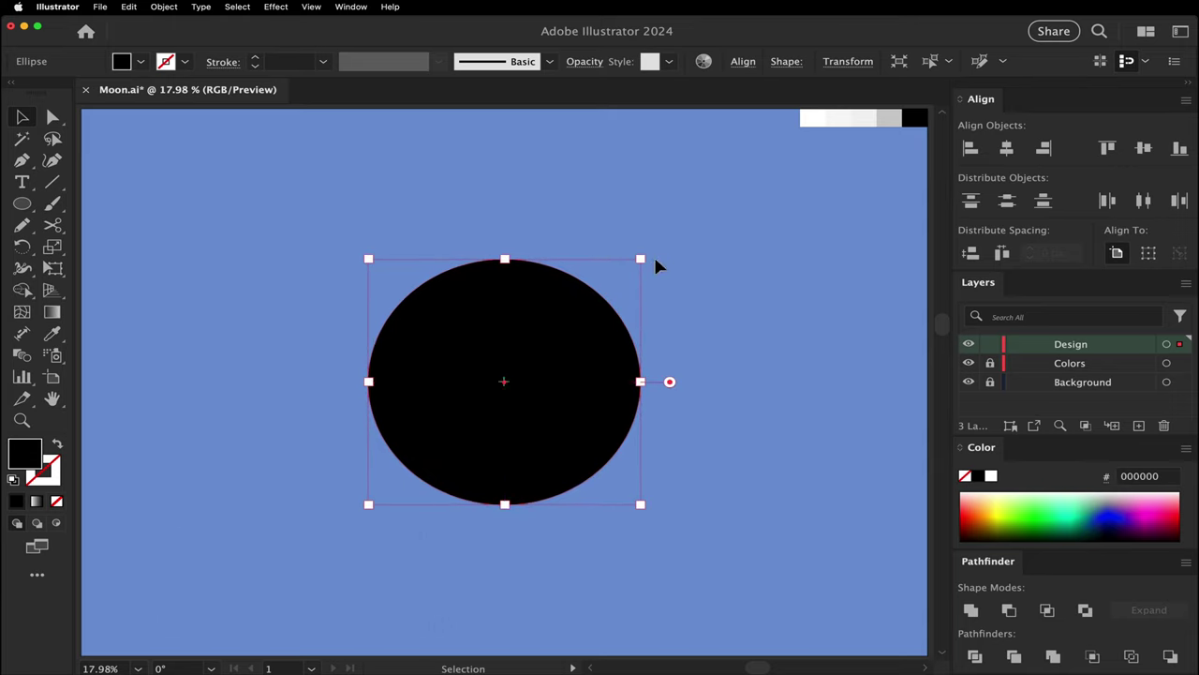
key(i)
click(806, 120)
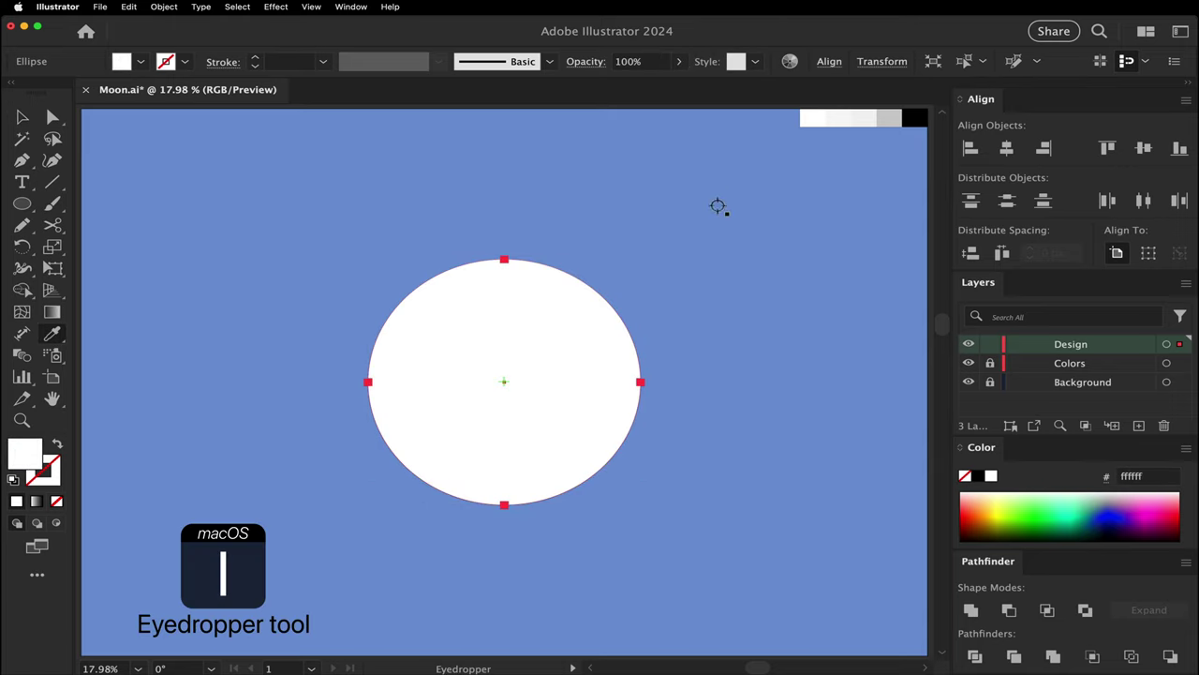
key(super+bracketleft)
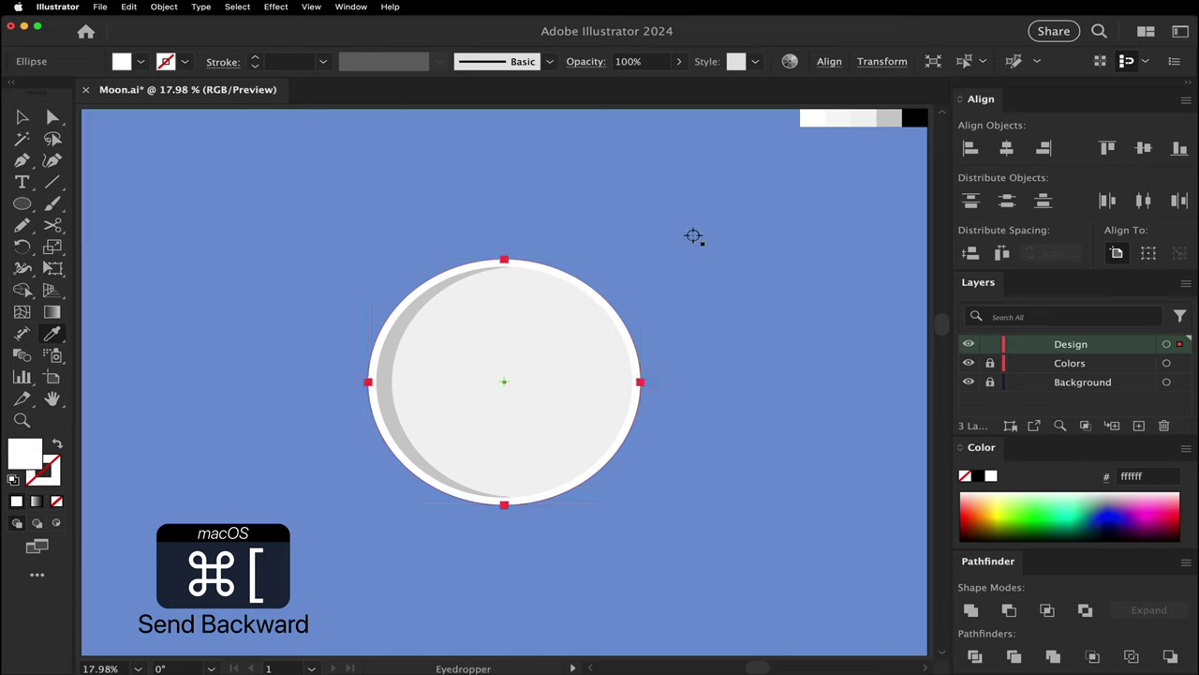
key(v)
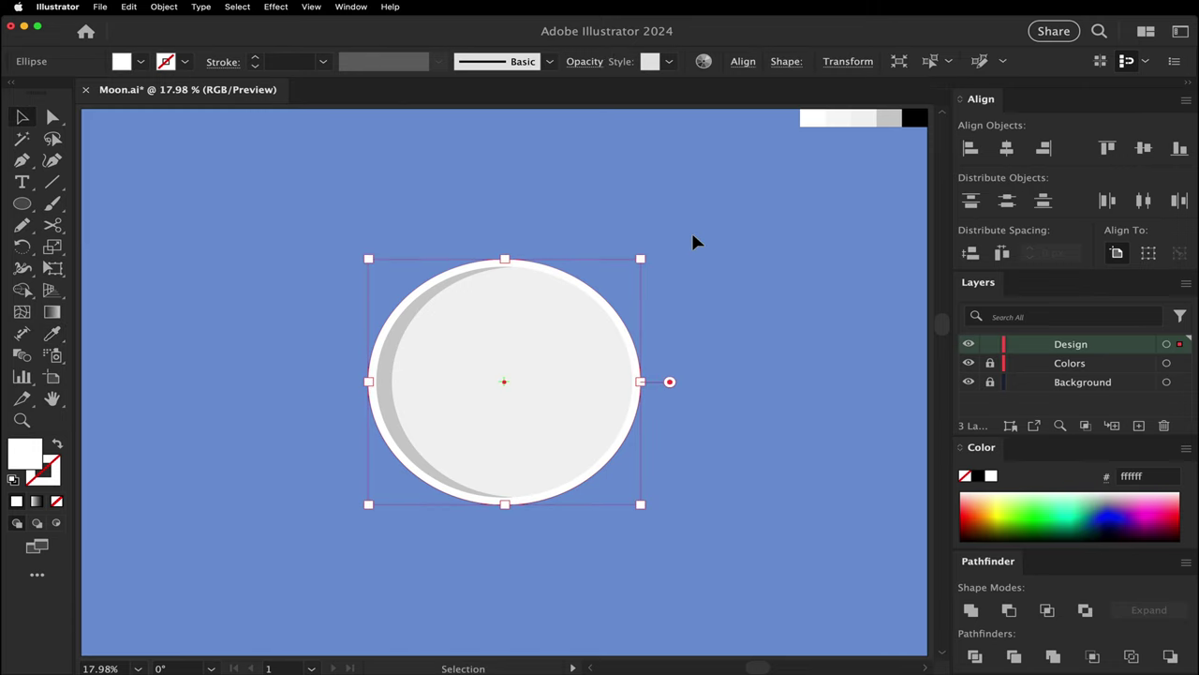
key(super+shift+v)
Step: Enlarge the new circle, fill it with the lightest grey swatch, and send it behind the white ring
drag(633, 268, 681, 241)
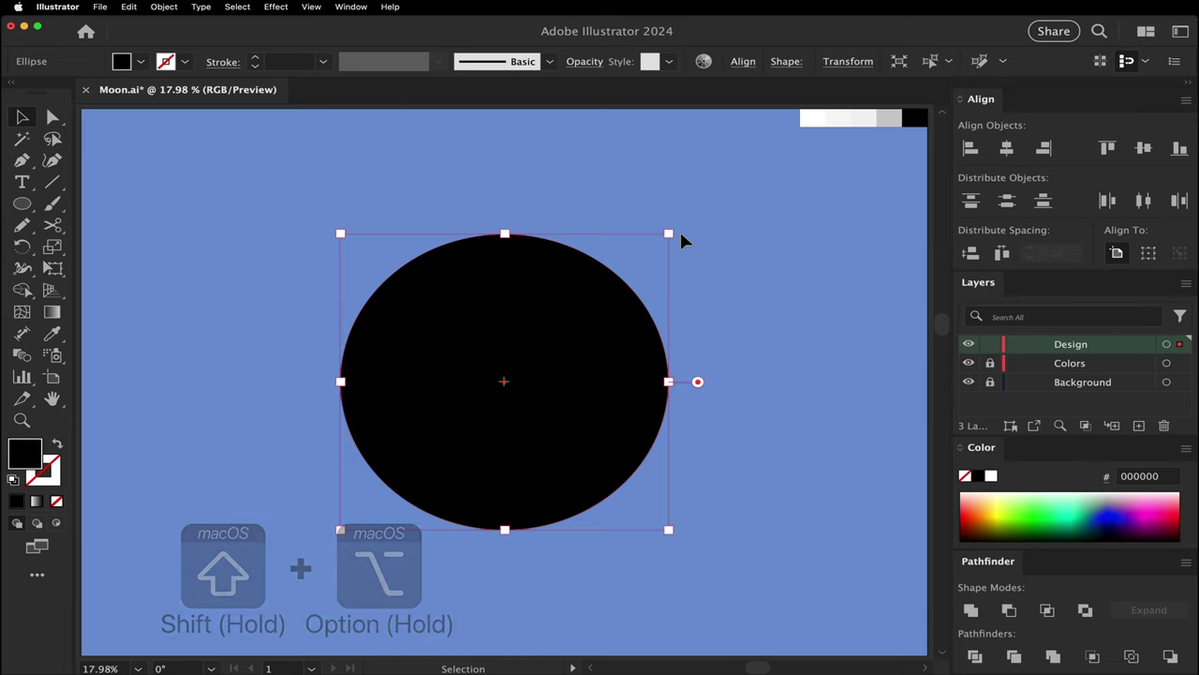
key(i)
click(831, 119)
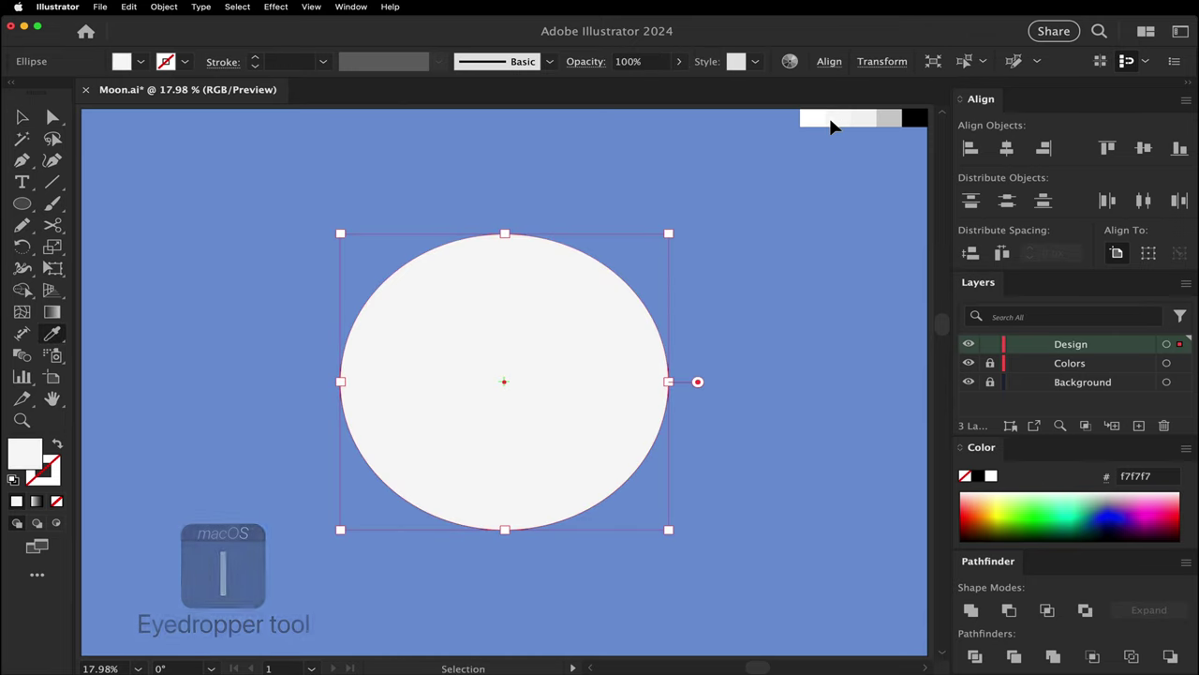
key(super+bracketleft)
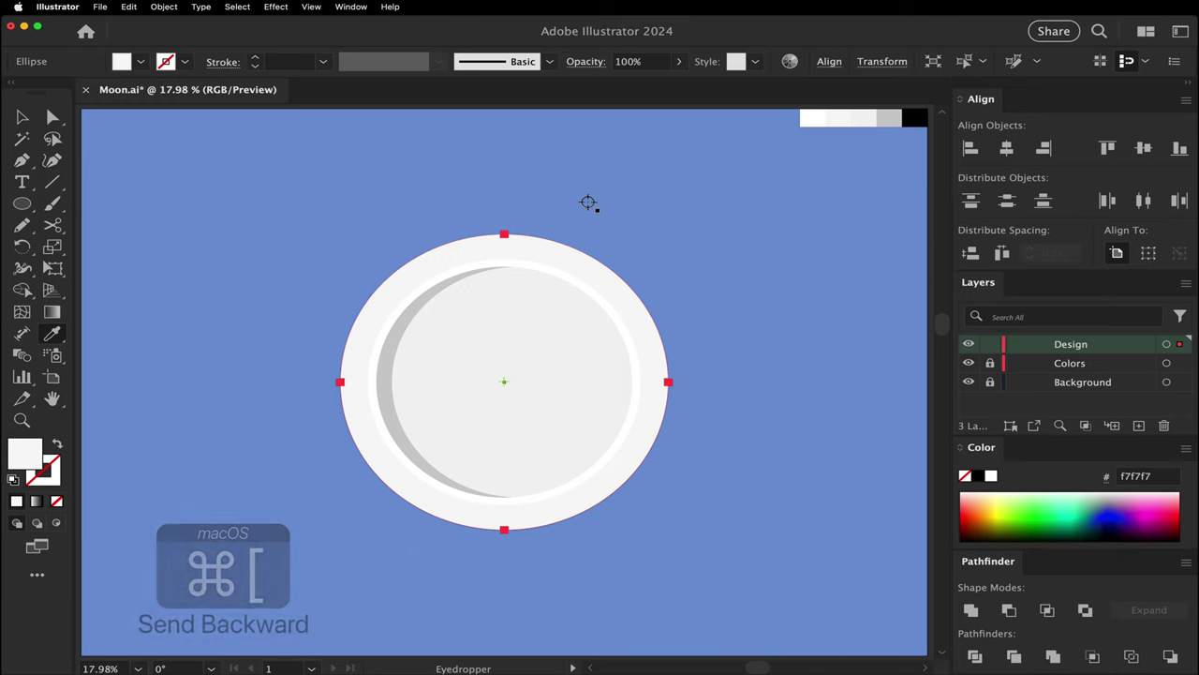
key(v)
Step: Group all the stacked crater circles and shrink the group to about 304 px around its centre
drag(379, 186, 665, 426)
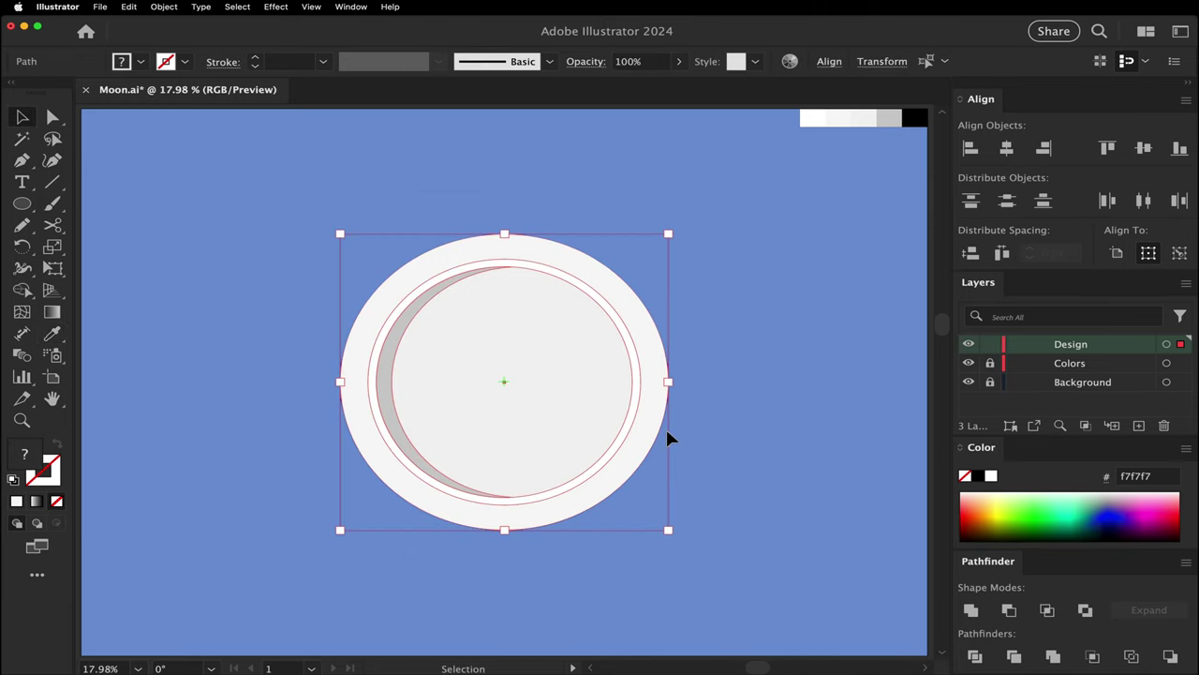
key(super+g)
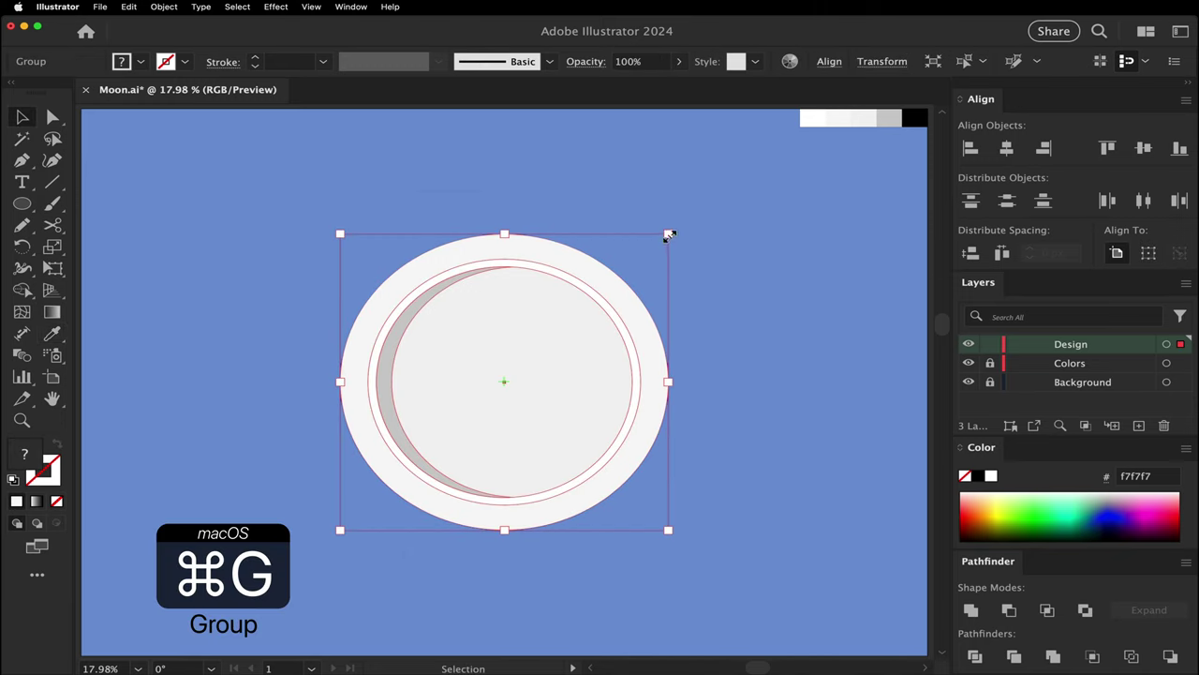
drag(669, 235, 588, 362)
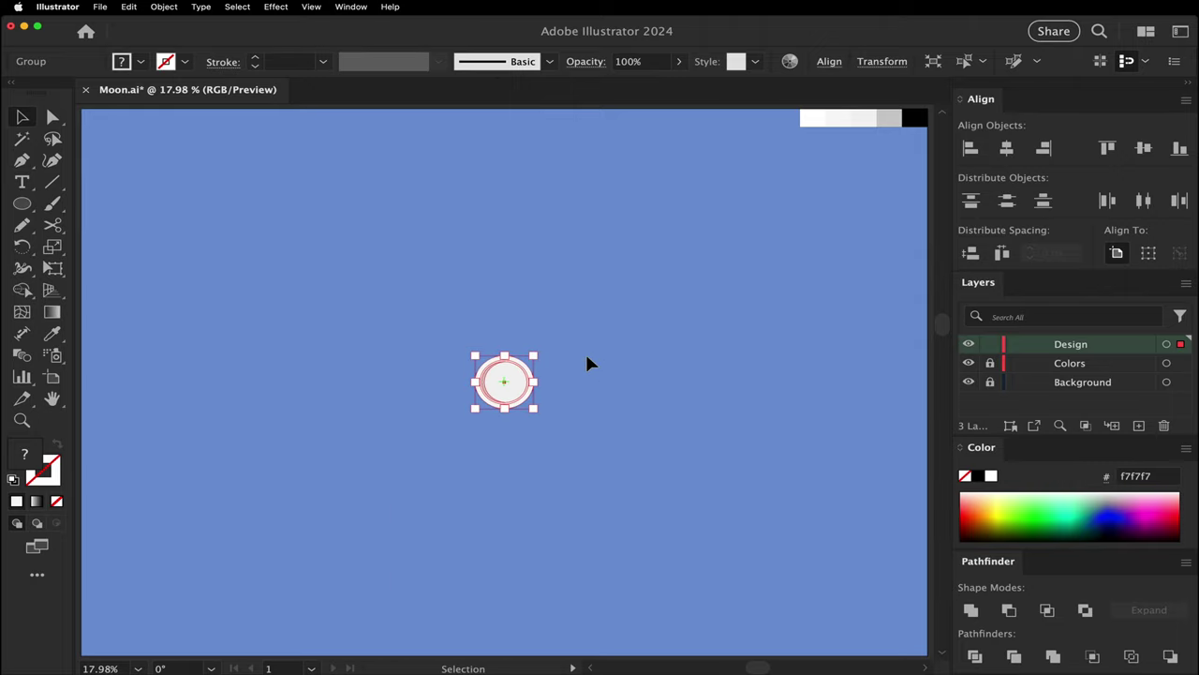
Step: Place an enlarged light grey (f2f2f2) circle behind the small grouped crater, keeping it centred
key(super+b)
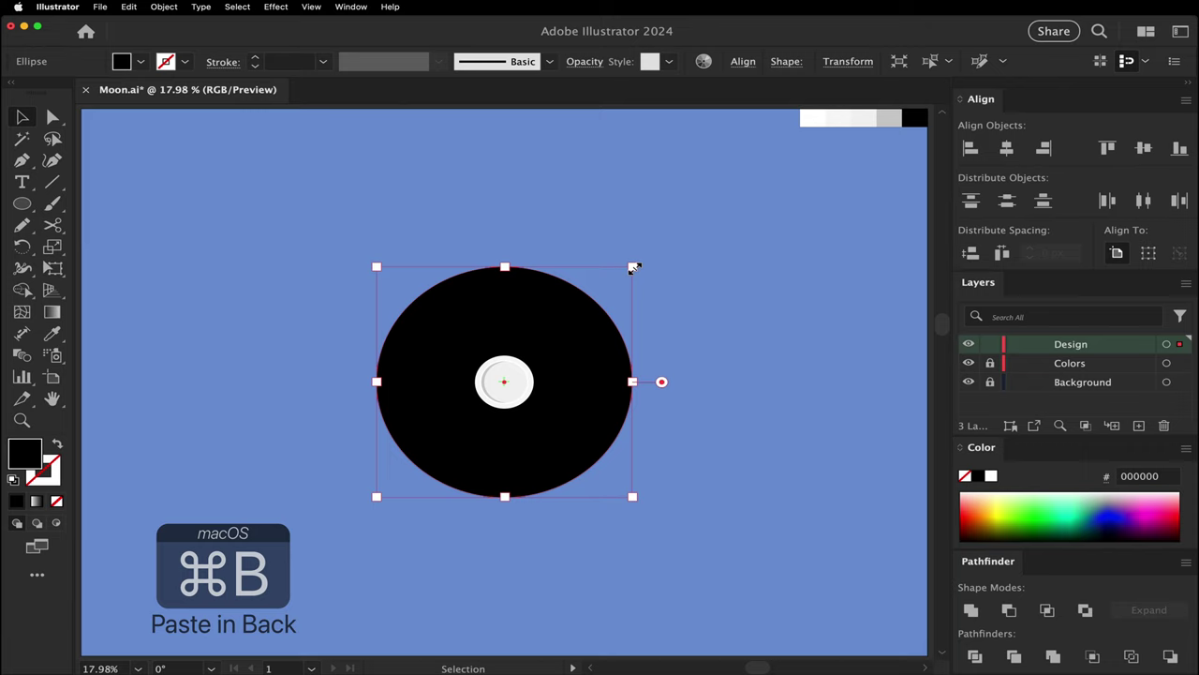
drag(634, 268, 719, 205)
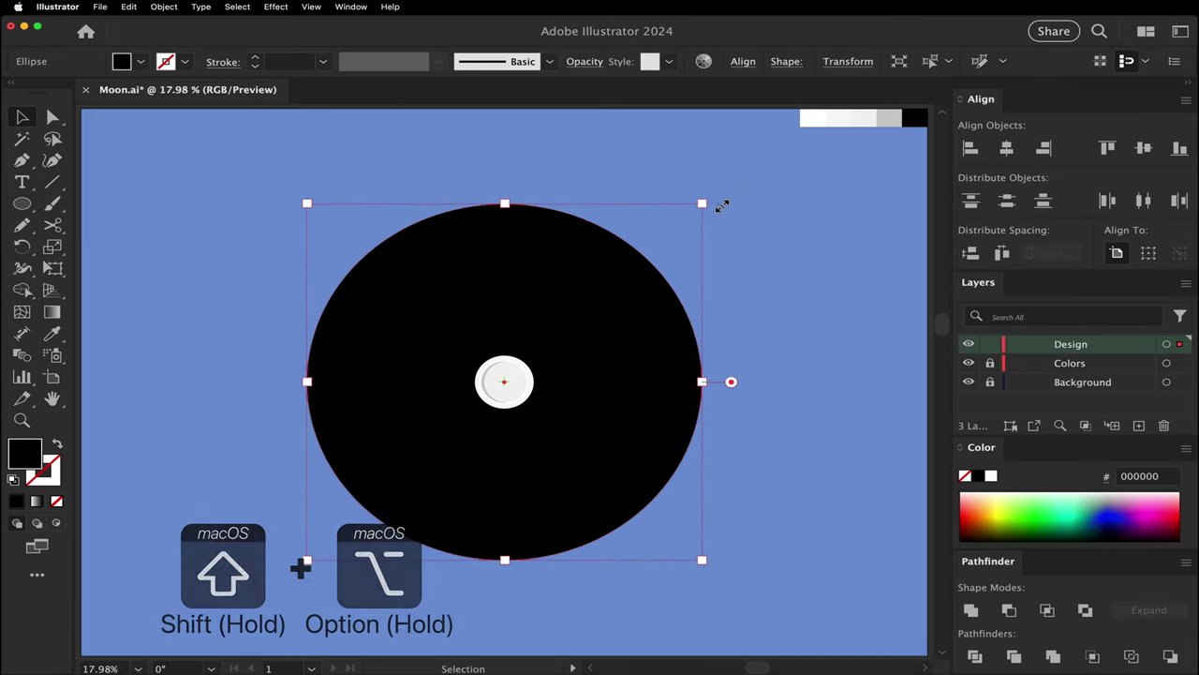
key(i)
click(862, 122)
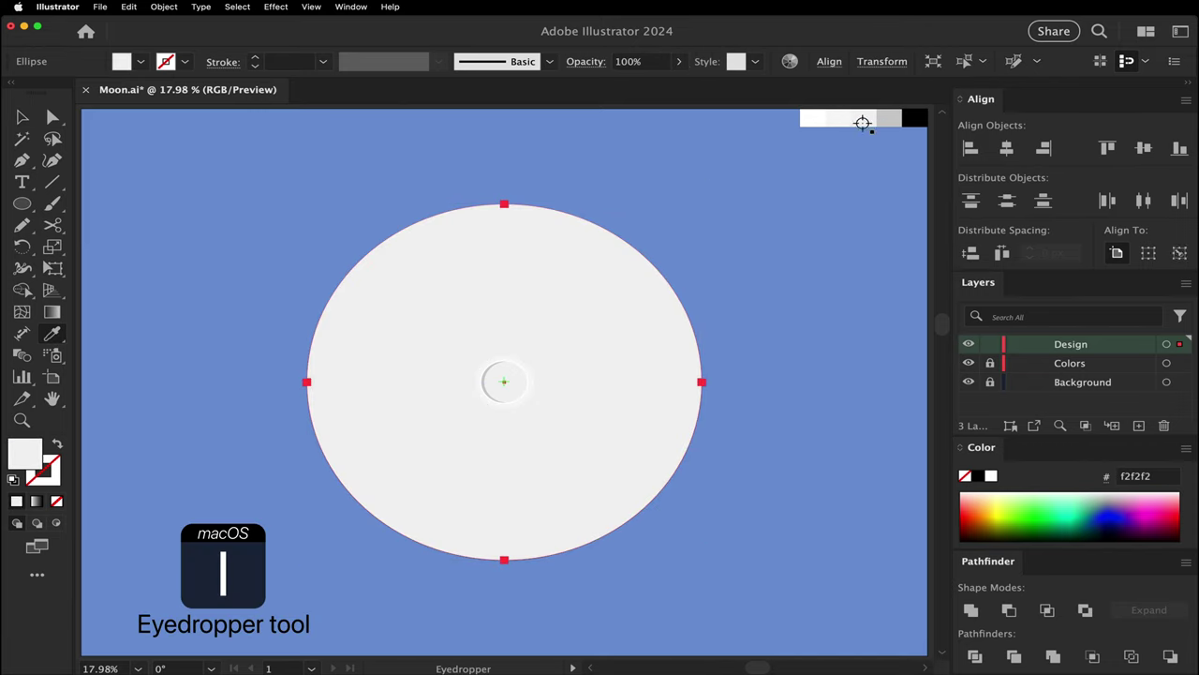
key(v)
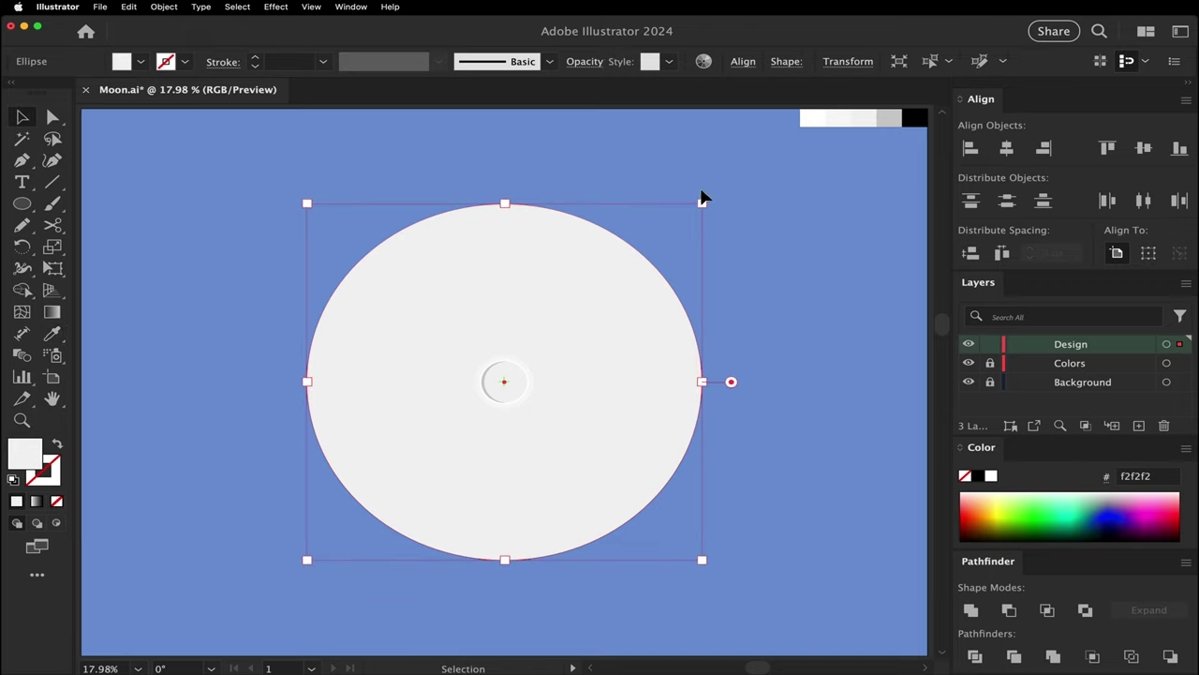
click(526, 379)
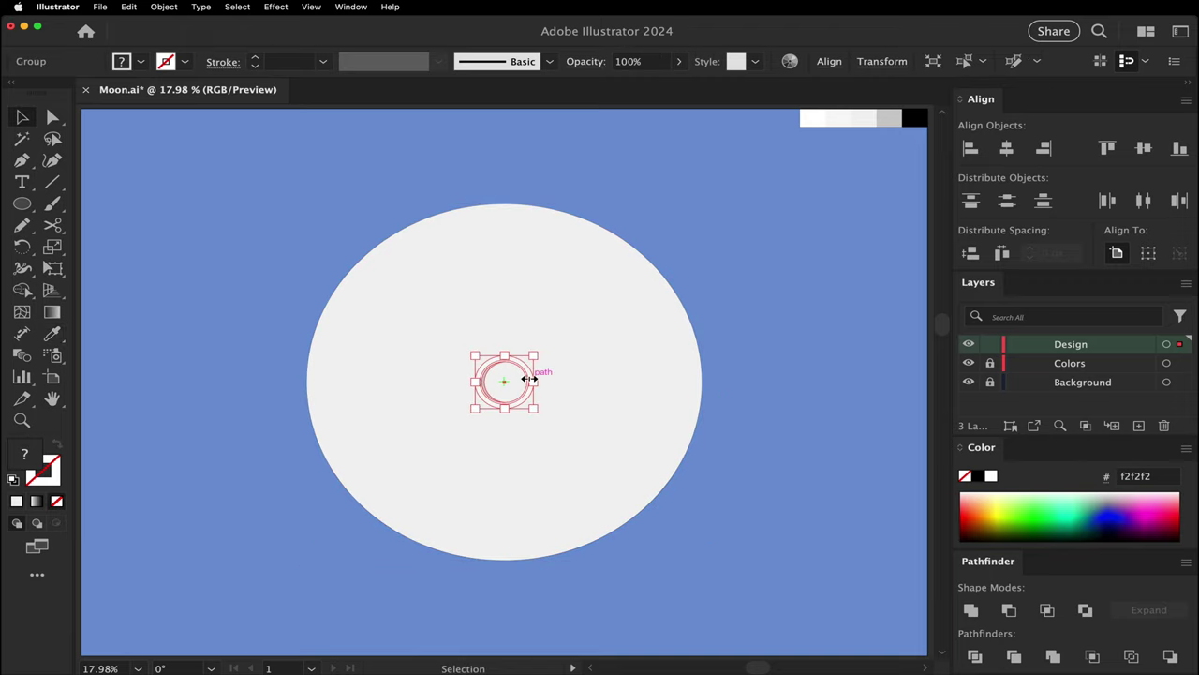
Step: Enlarge the centre crater, then add rotated crater copies on the moon's left side and near the top
drag(536, 407, 546, 422)
drag(478, 397, 676, 396)
drag(622, 427, 669, 315)
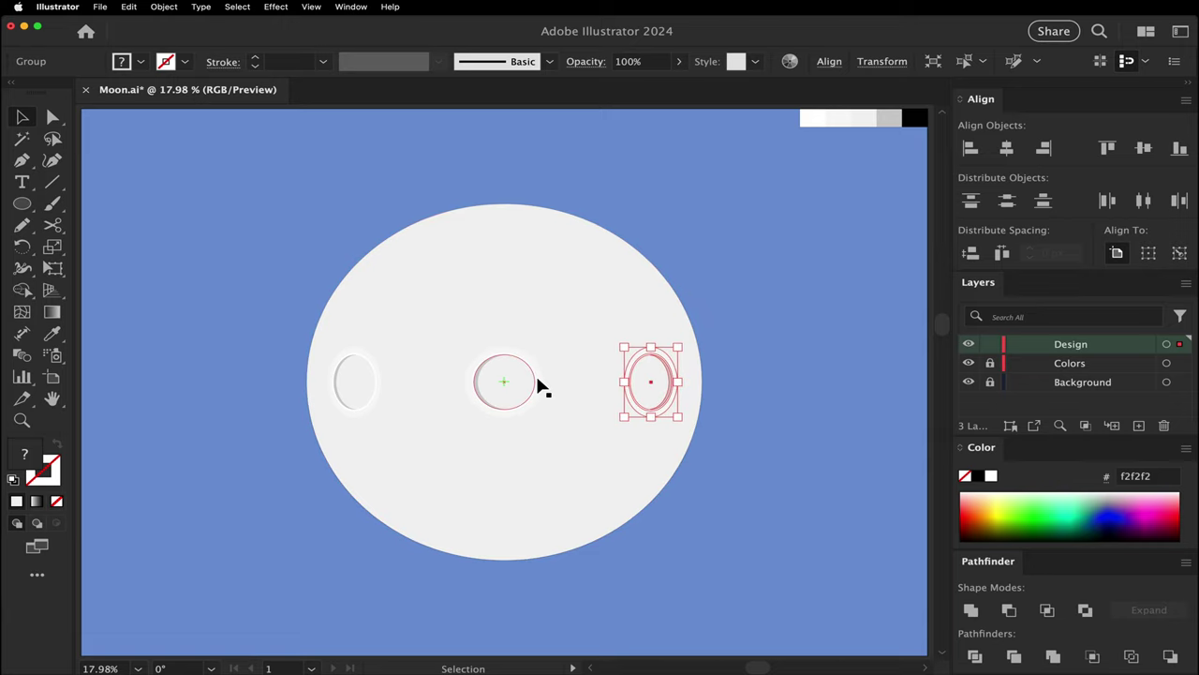
drag(538, 383, 522, 530)
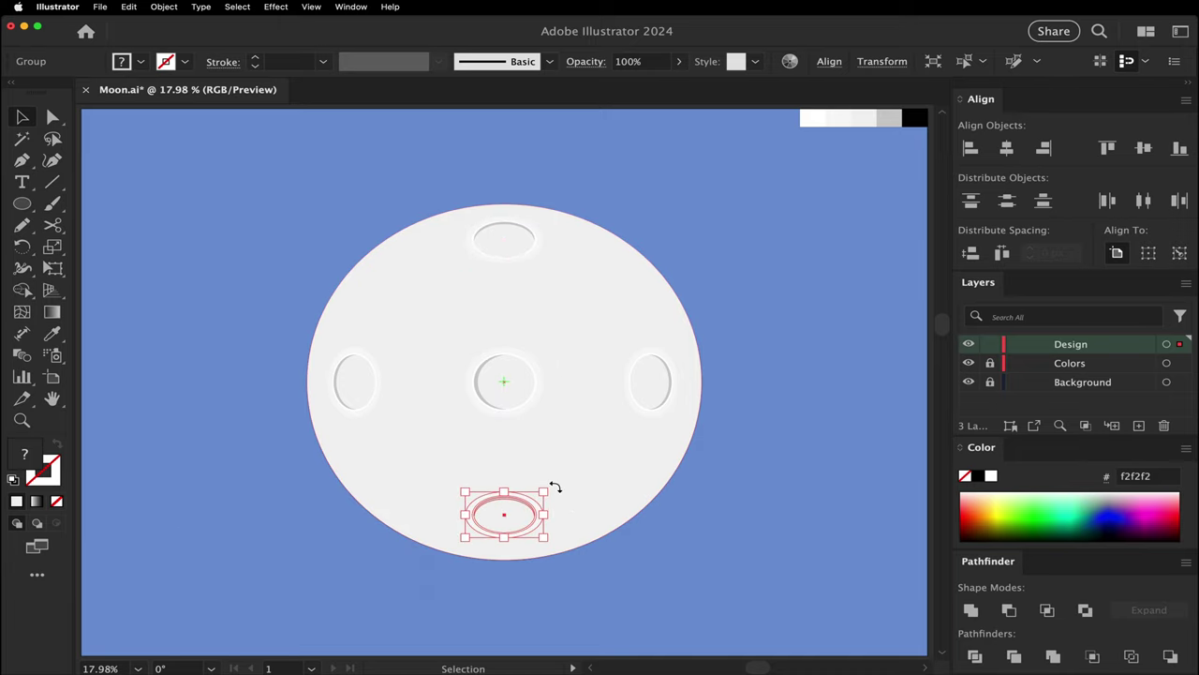
drag(552, 488, 462, 553)
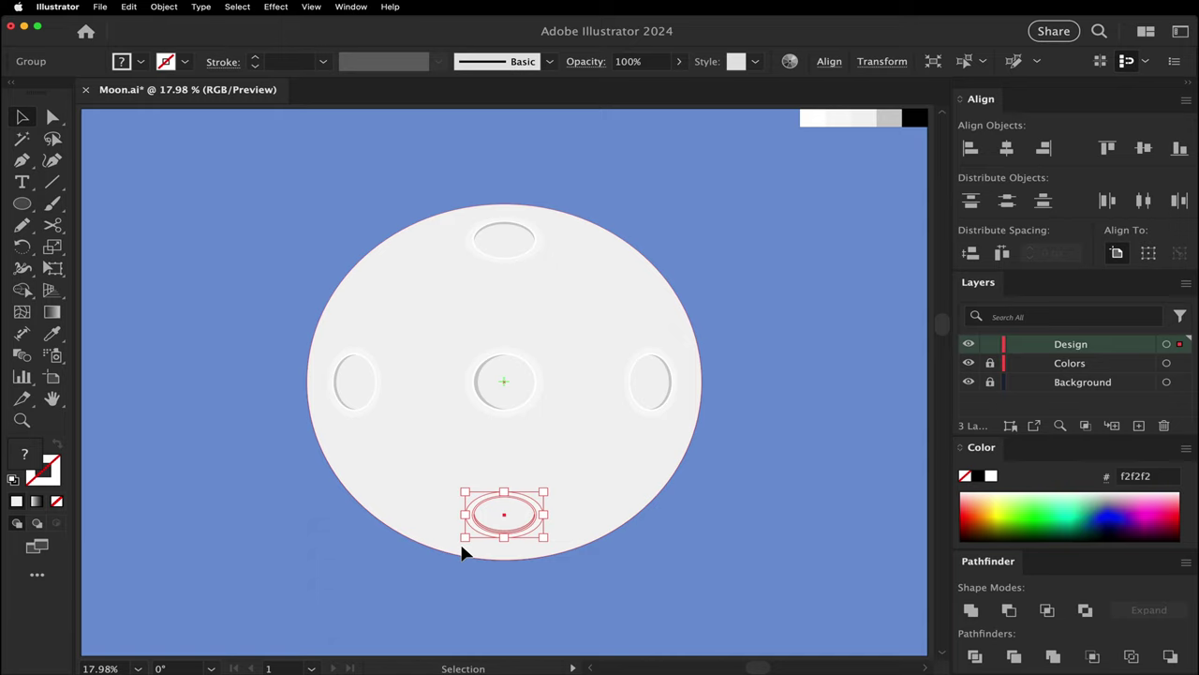
Step: Add another smaller, rotated crater copy toward the lower left of the moon
click(506, 415)
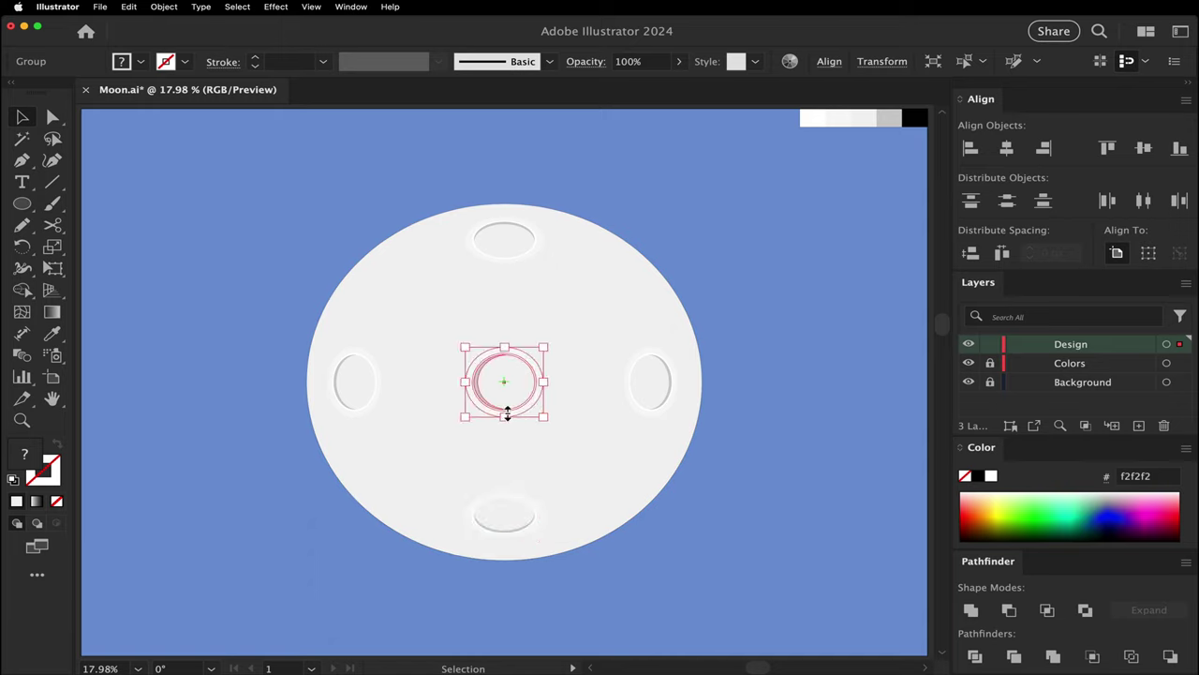
drag(526, 416, 445, 486)
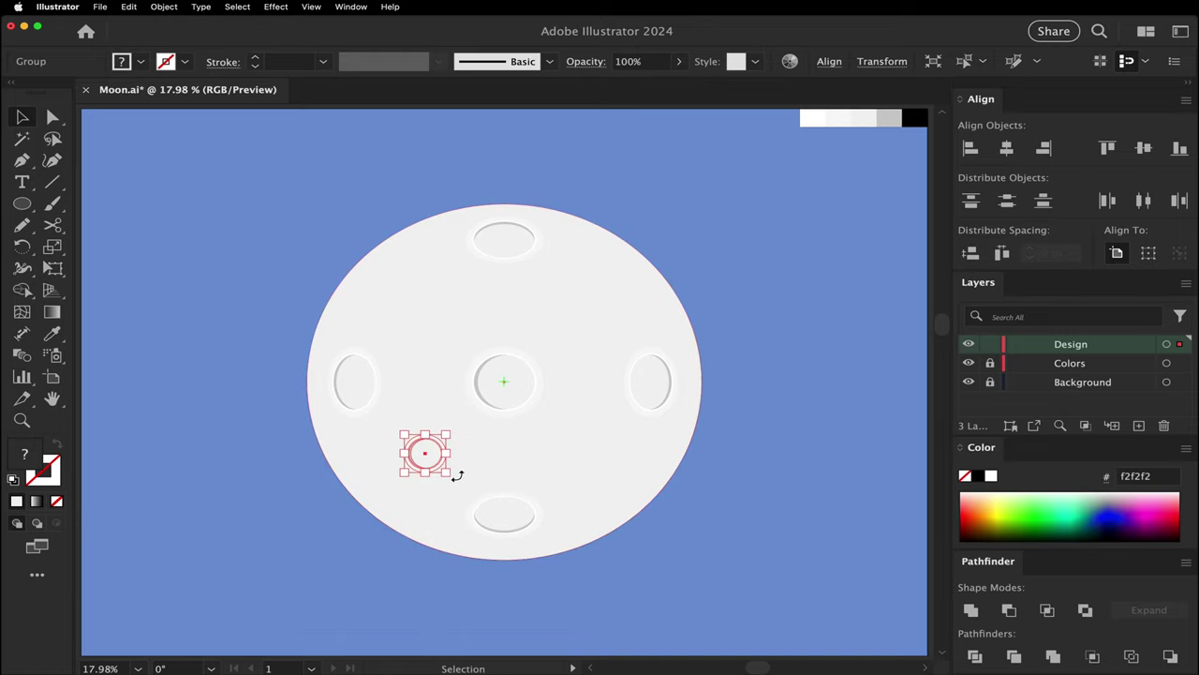
drag(457, 478, 474, 328)
click(263, 377)
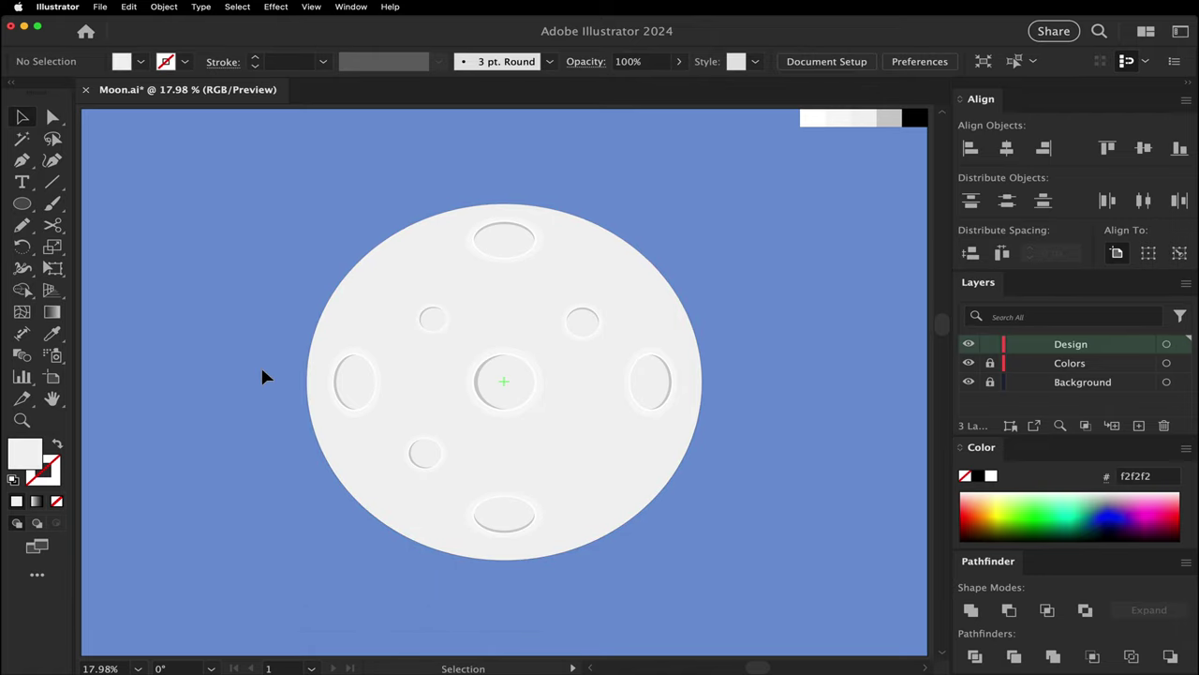
Step: Draw a closed Pencil shape across the moon's upper-left, filled black with no stroke
key(n)
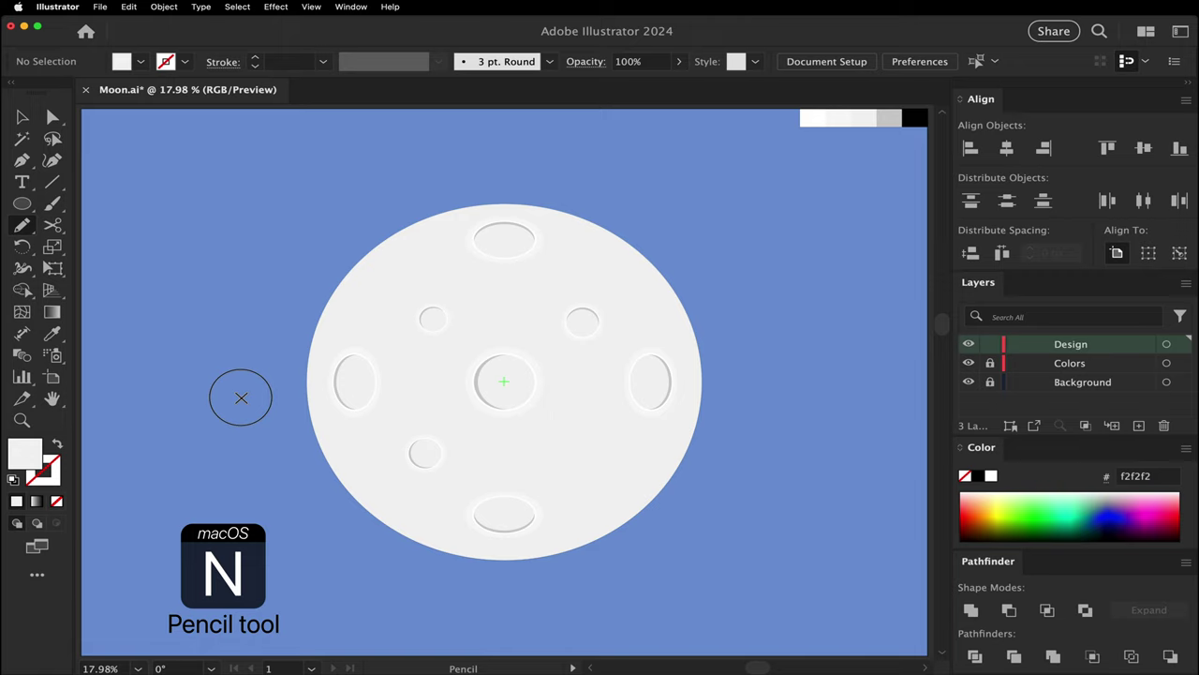
mouse_move(241, 397)
mouse_down()
mouse_move(319, 297)
mouse_move(661, 244)
mouse_move(690, 268)
mouse_move(706, 320)
mouse_move(671, 365)
mouse_move(583, 388)
mouse_move(515, 369)
mouse_move(469, 382)
mouse_move(449, 450)
mouse_move(416, 487)
mouse_move(348, 520)
mouse_move(283, 497)
mouse_move(241, 397)
mouse_up()
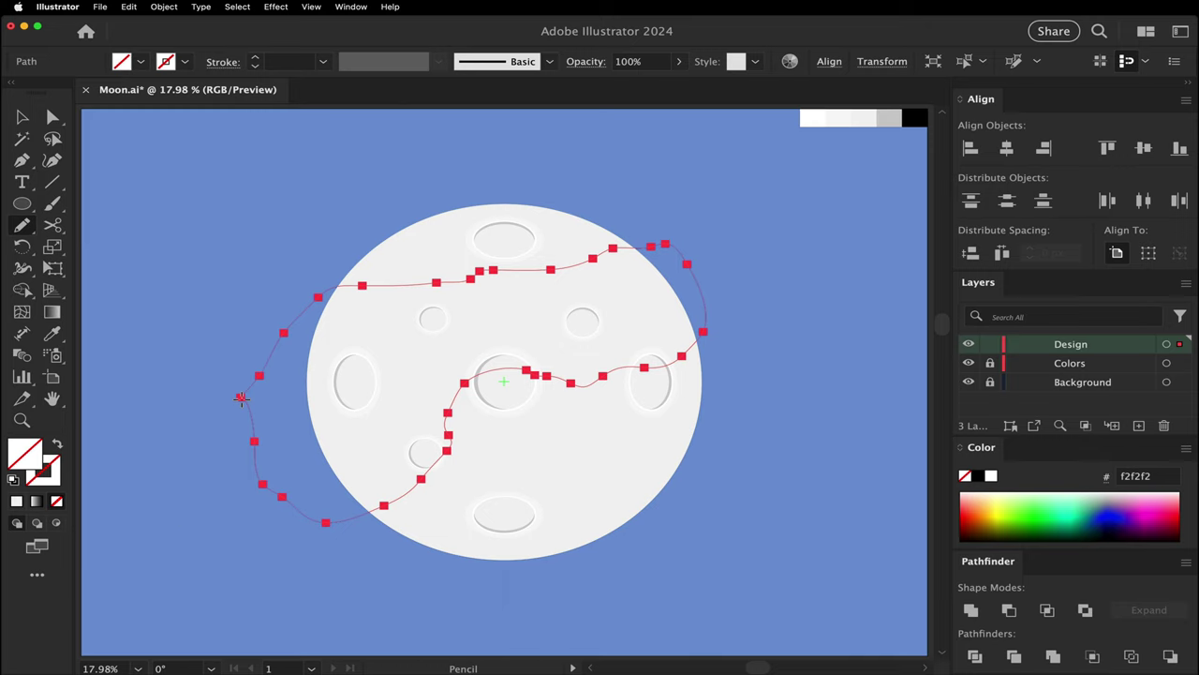
key(d)
key(shift+x)
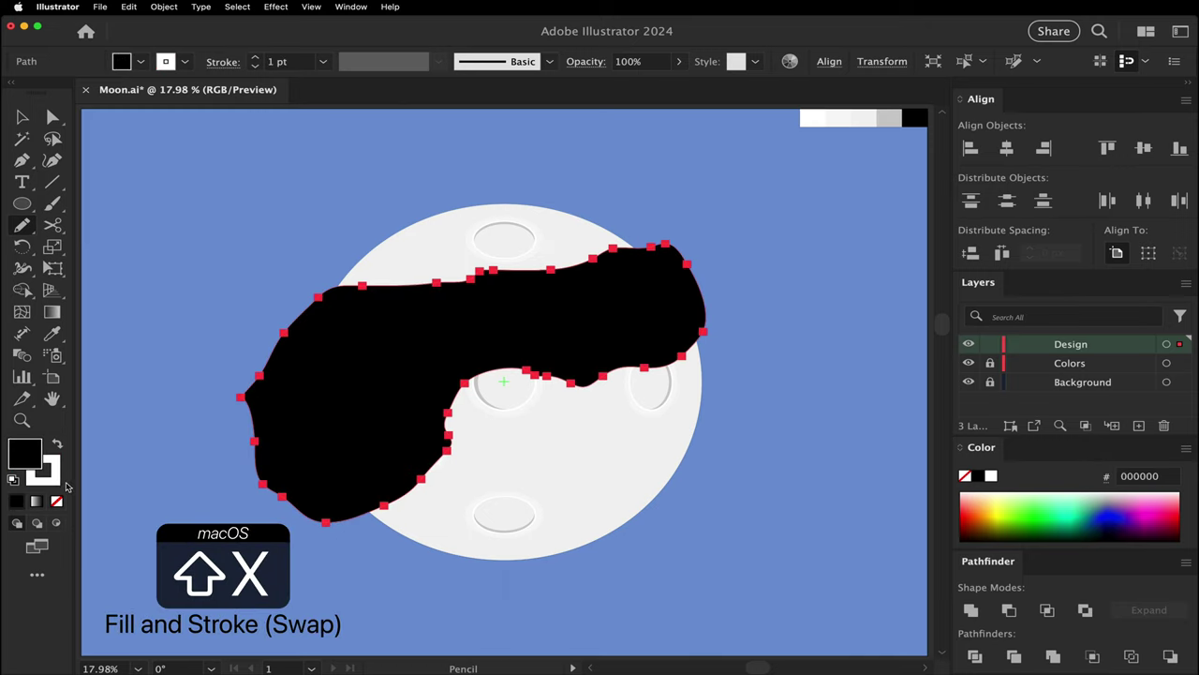
click(54, 479)
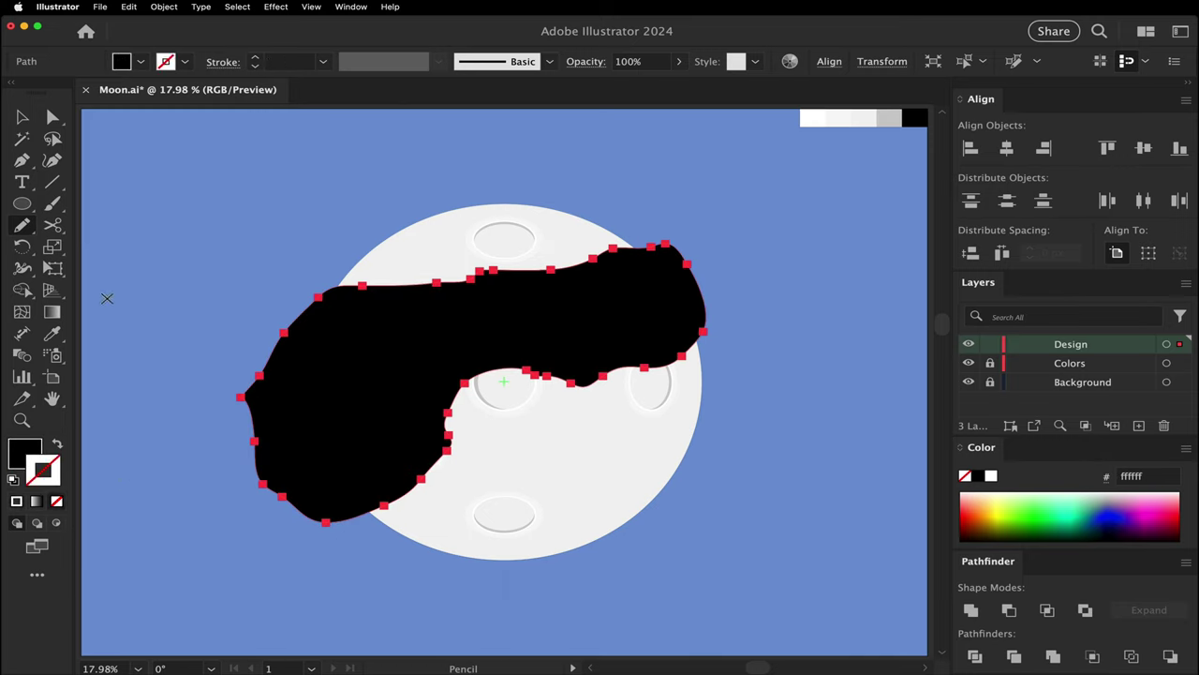
Step: Use the Shape Builder to delete the black shape's parts outside the moon's edge
click(29, 297)
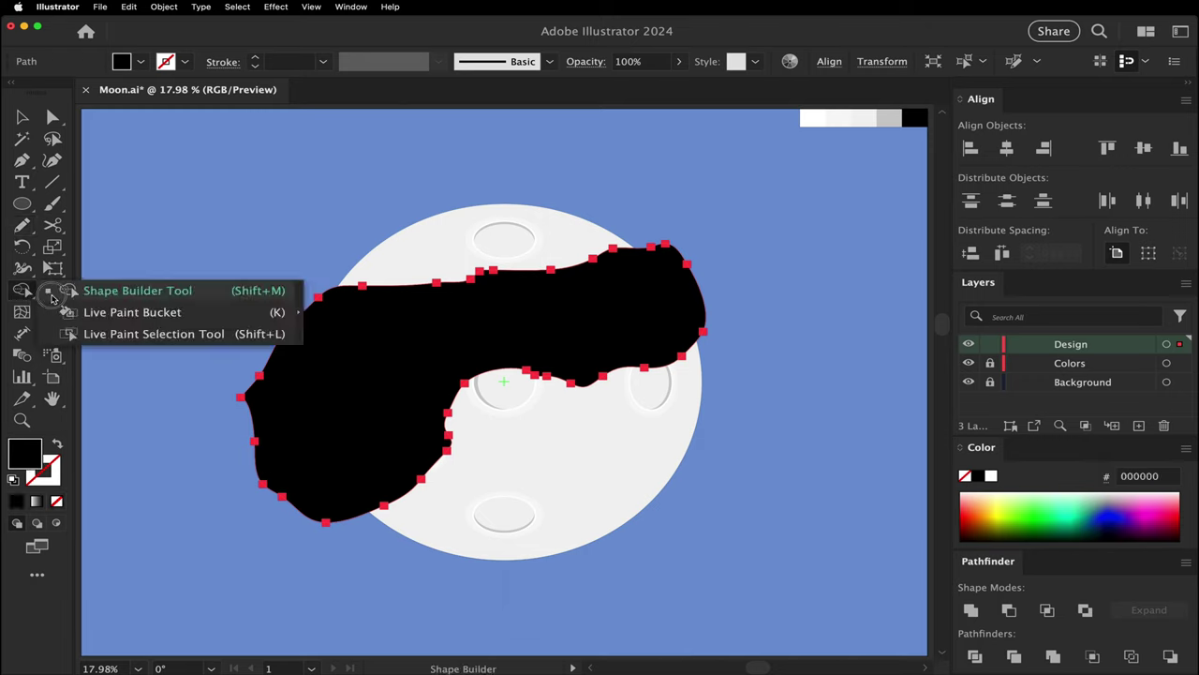
click(195, 288)
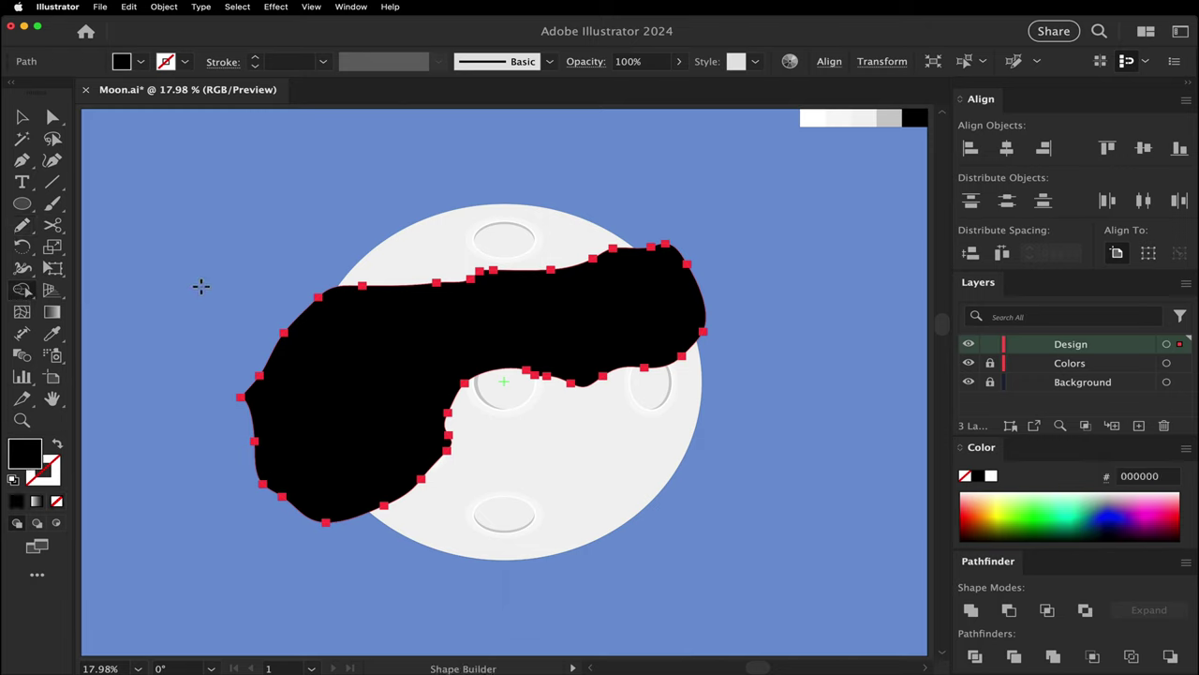
key(super+a)
key(shift+m)
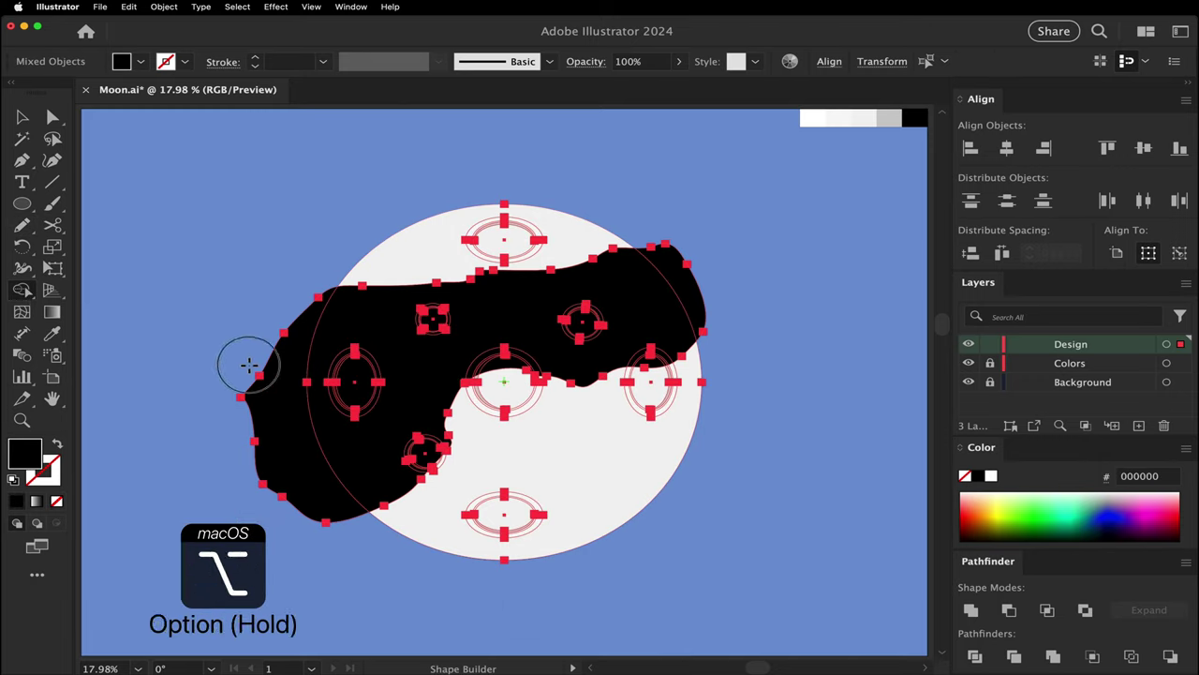
alt+click(249, 366)
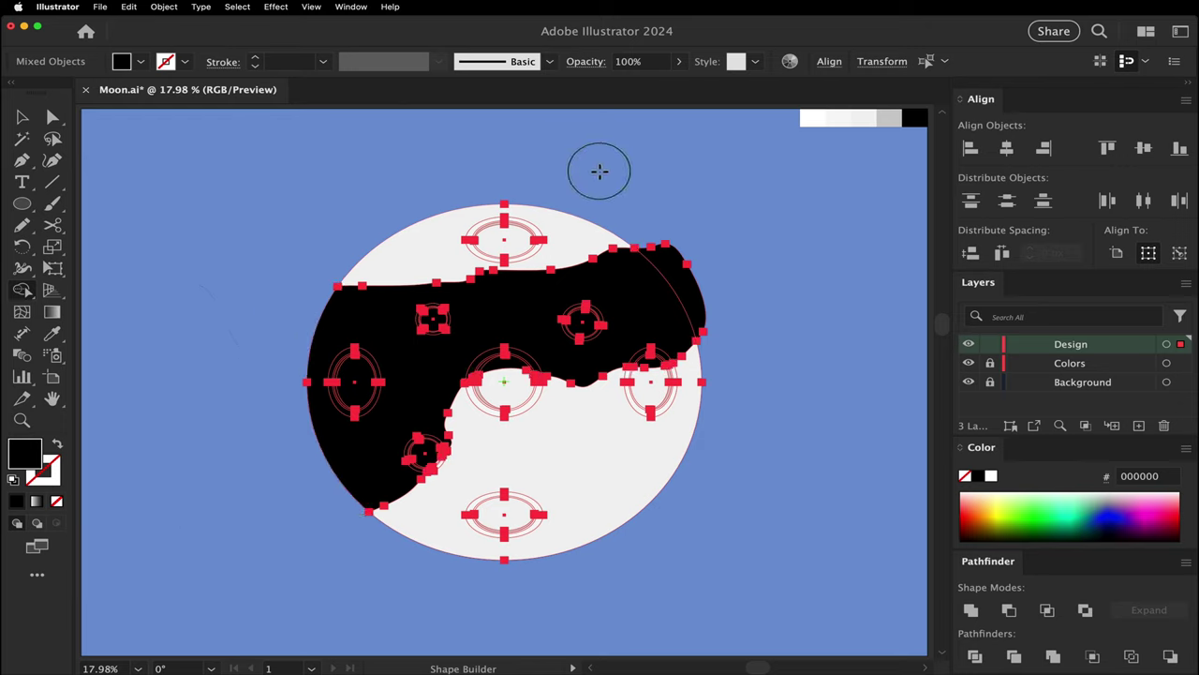
mouse_move(626, 188)
mouse_down()
mouse_move(669, 241)
mouse_move(681, 236)
mouse_up()
key(v)
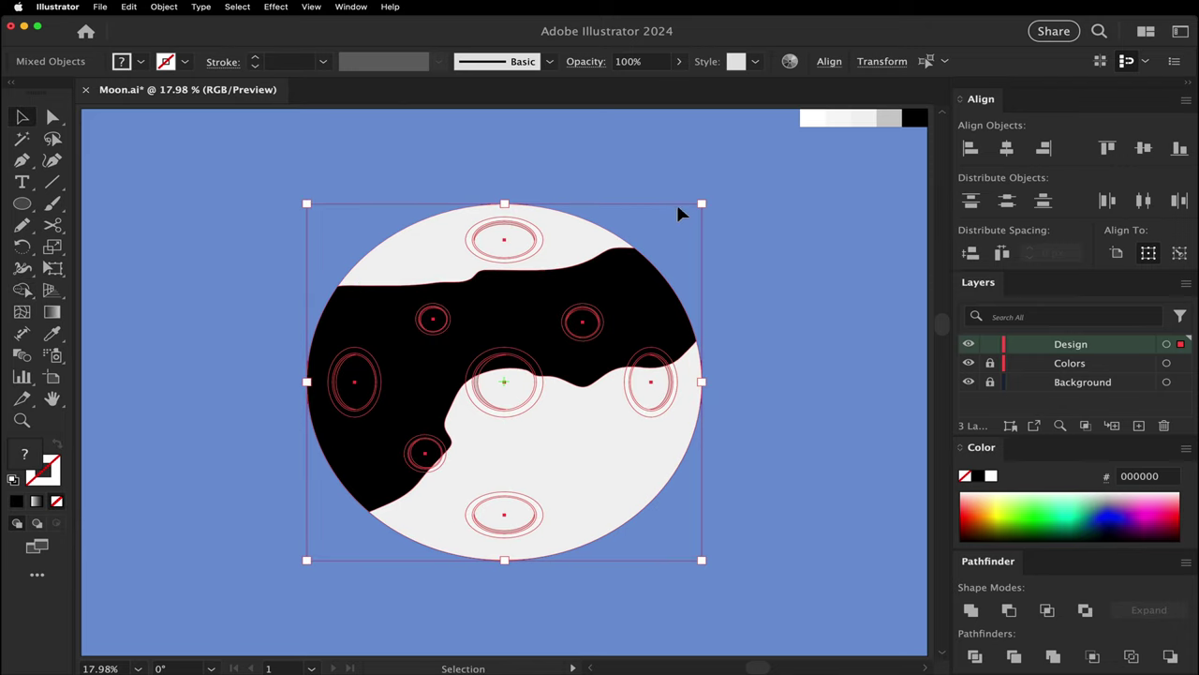
click(676, 170)
Step: Set the black patch to 3% opacity and send it backward behind the craters
click(637, 290)
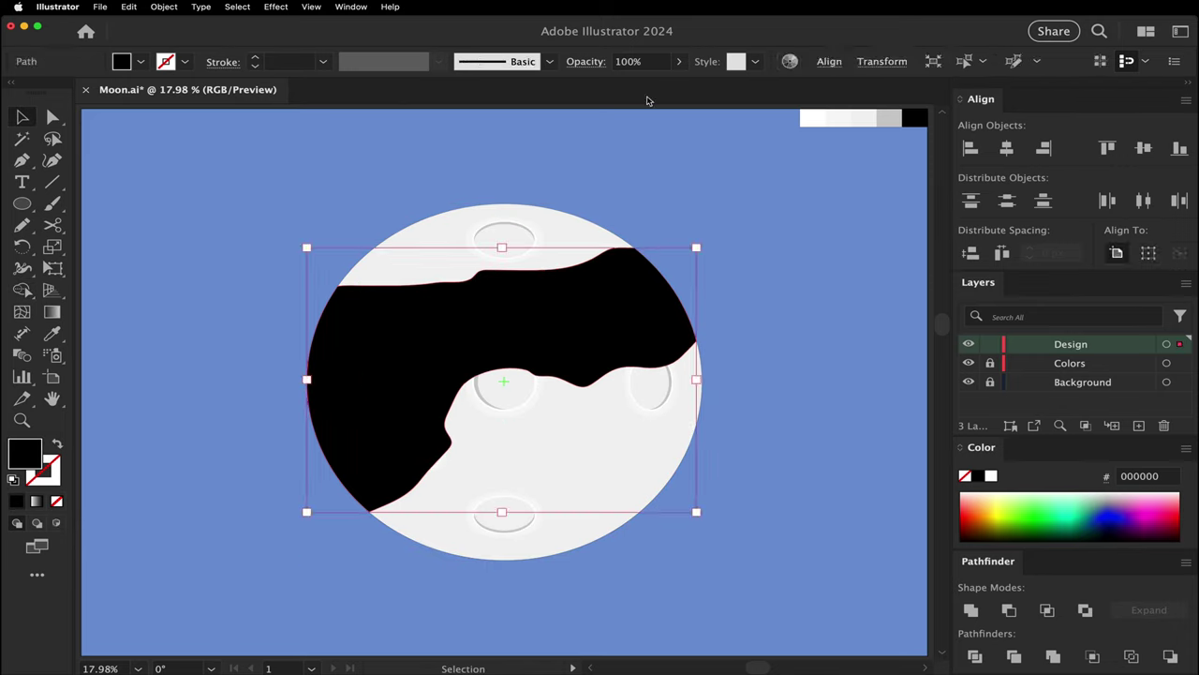
click(641, 62)
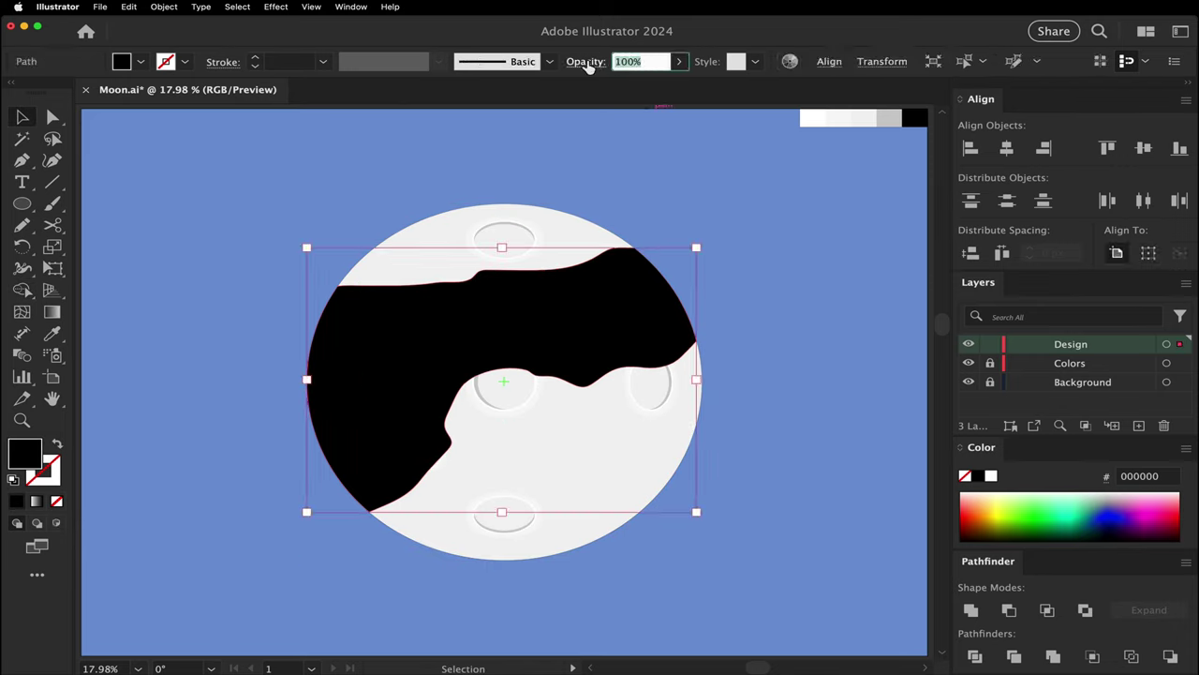
text(3)
key(Return)
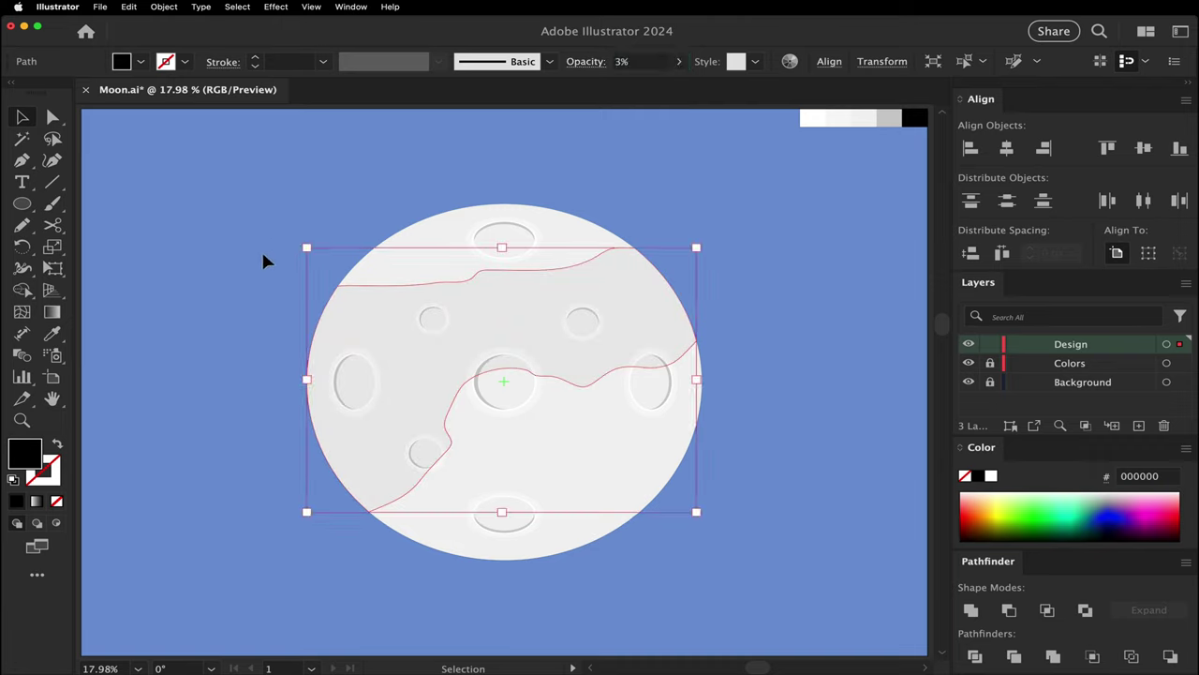
key(a)
key(super+bracketleft)
key(v)
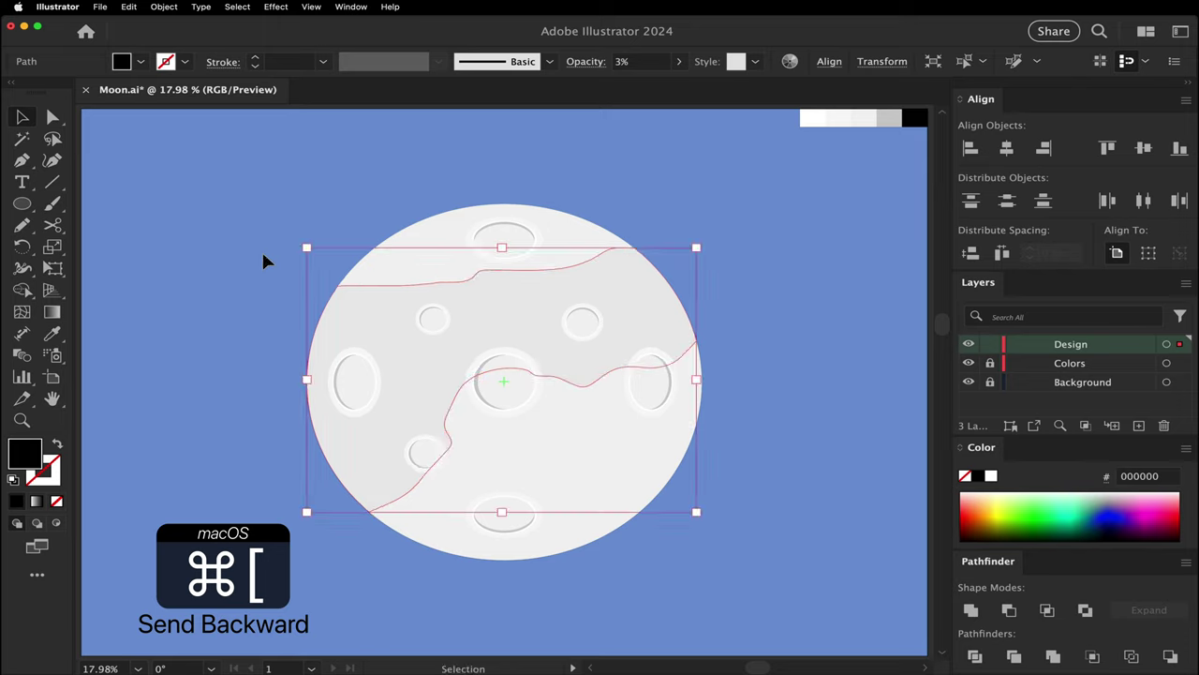
click(233, 303)
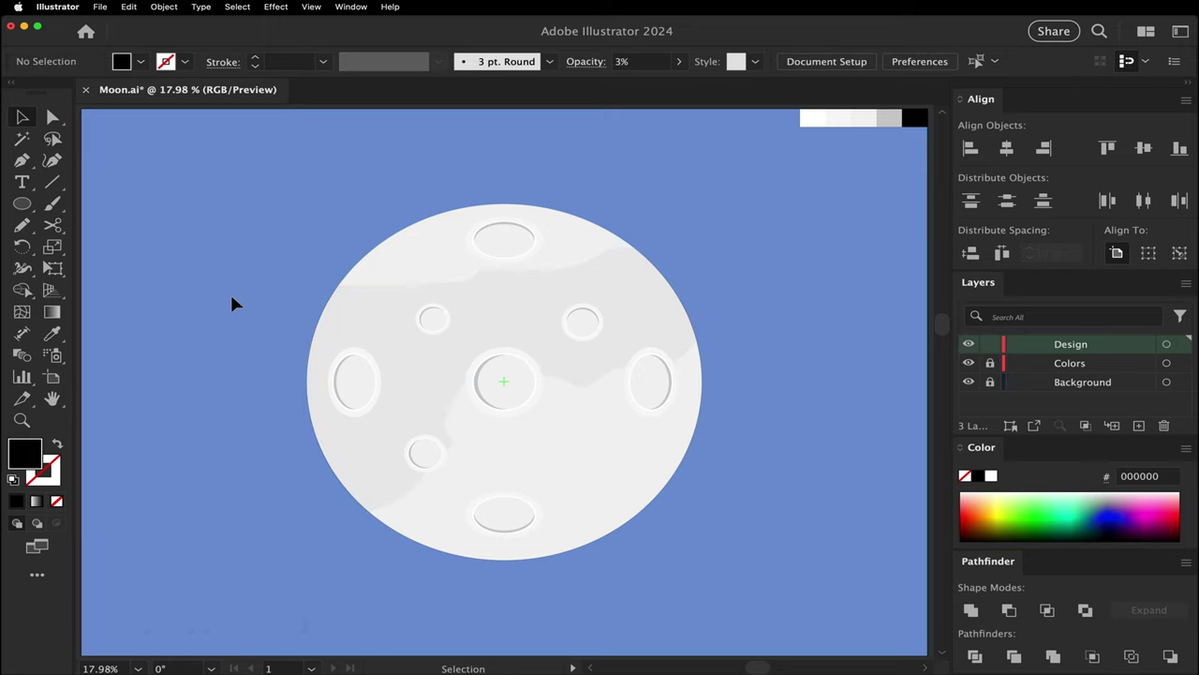
Step: Draw a tall black rectangle and widen it to cover the moon's right half
key(m)
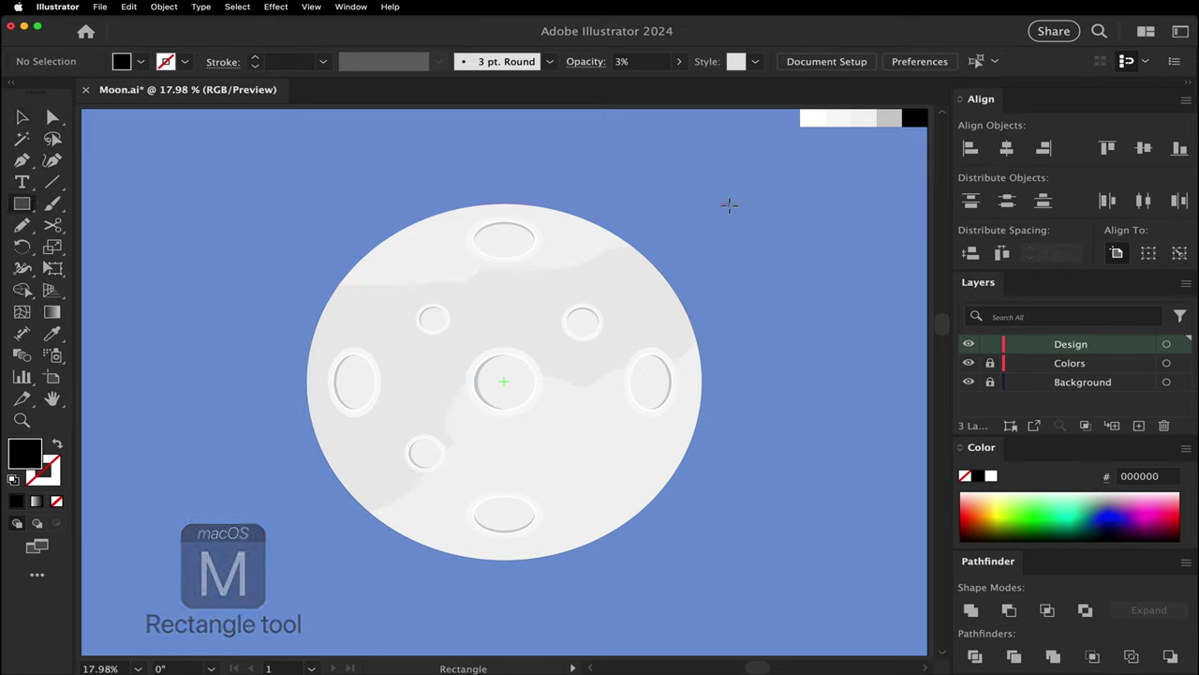
drag(728, 203, 706, 560)
key(v)
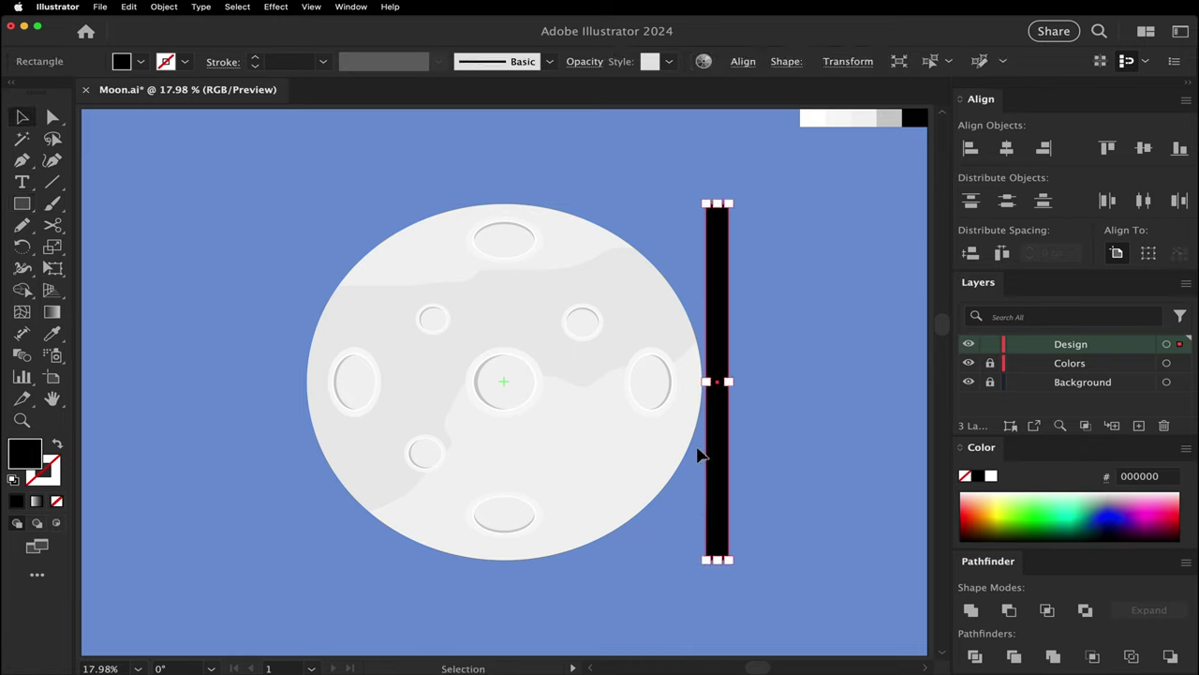
drag(709, 383, 504, 415)
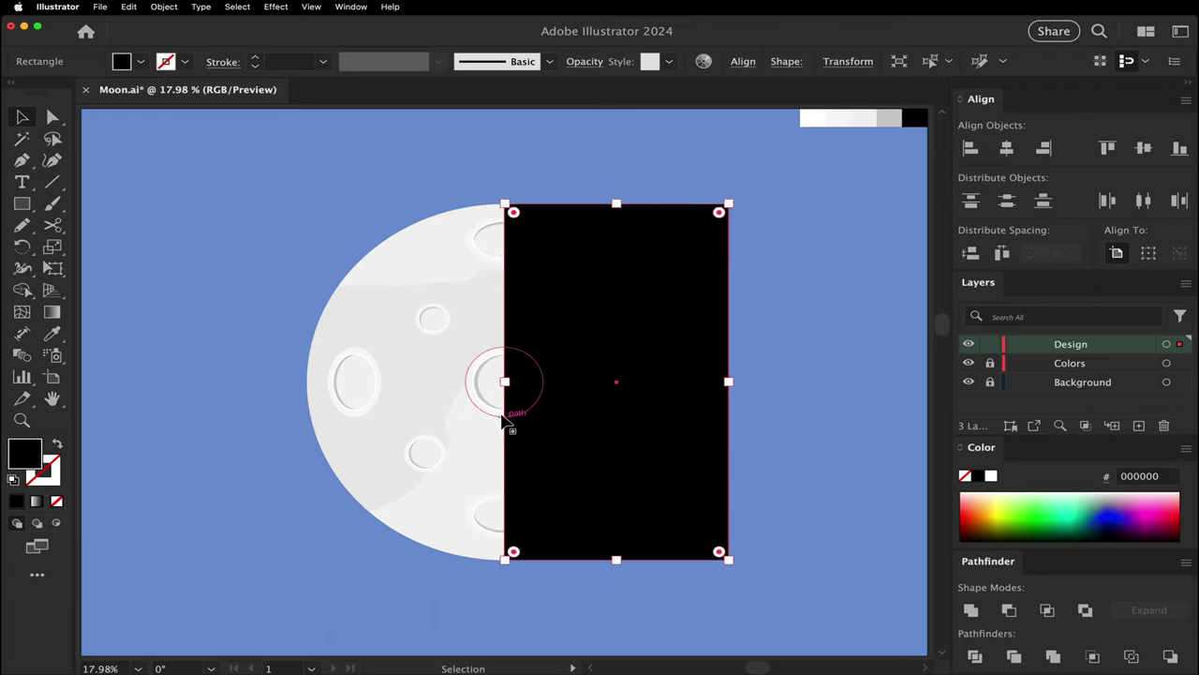
Step: Trim the rectangle to the moon's round edge with the Shape Builder, leaving a black half-disc
key(super+a)
key(shift+m)
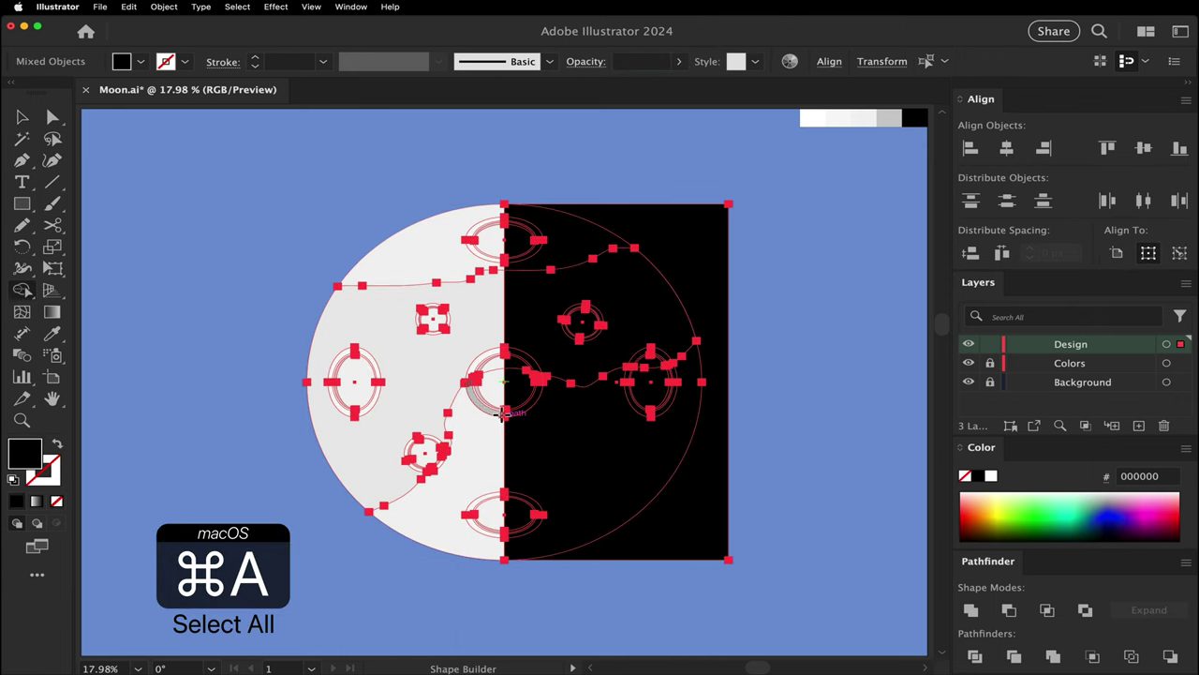
alt+click(661, 231)
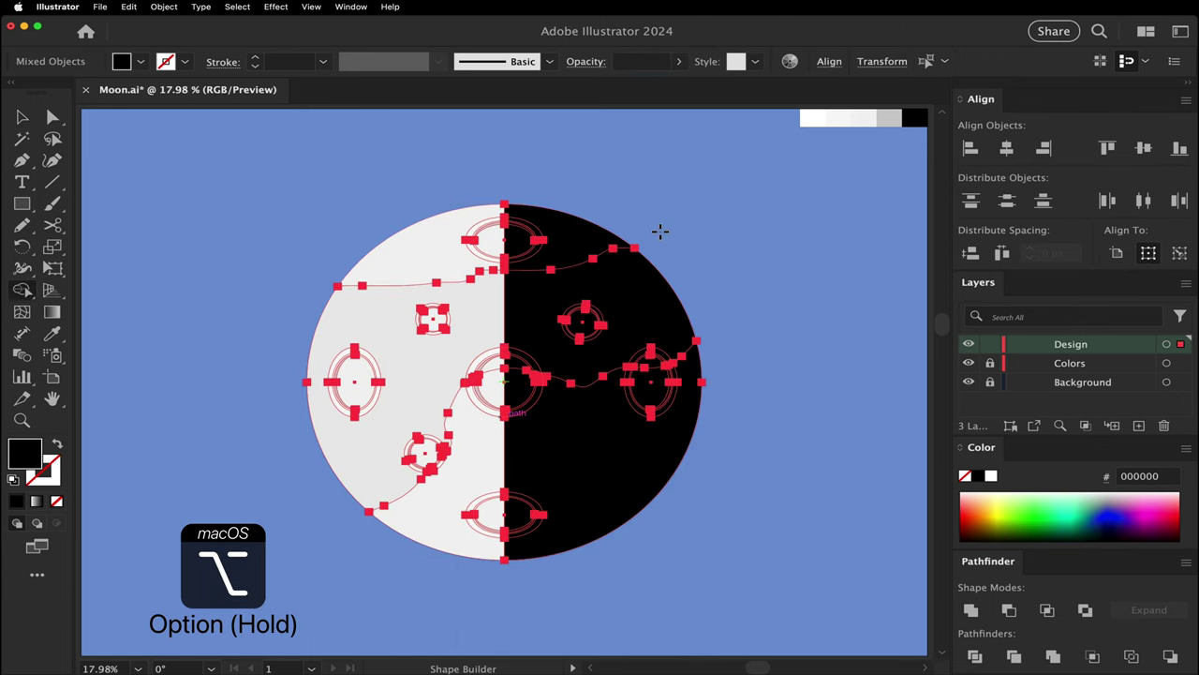
key(v)
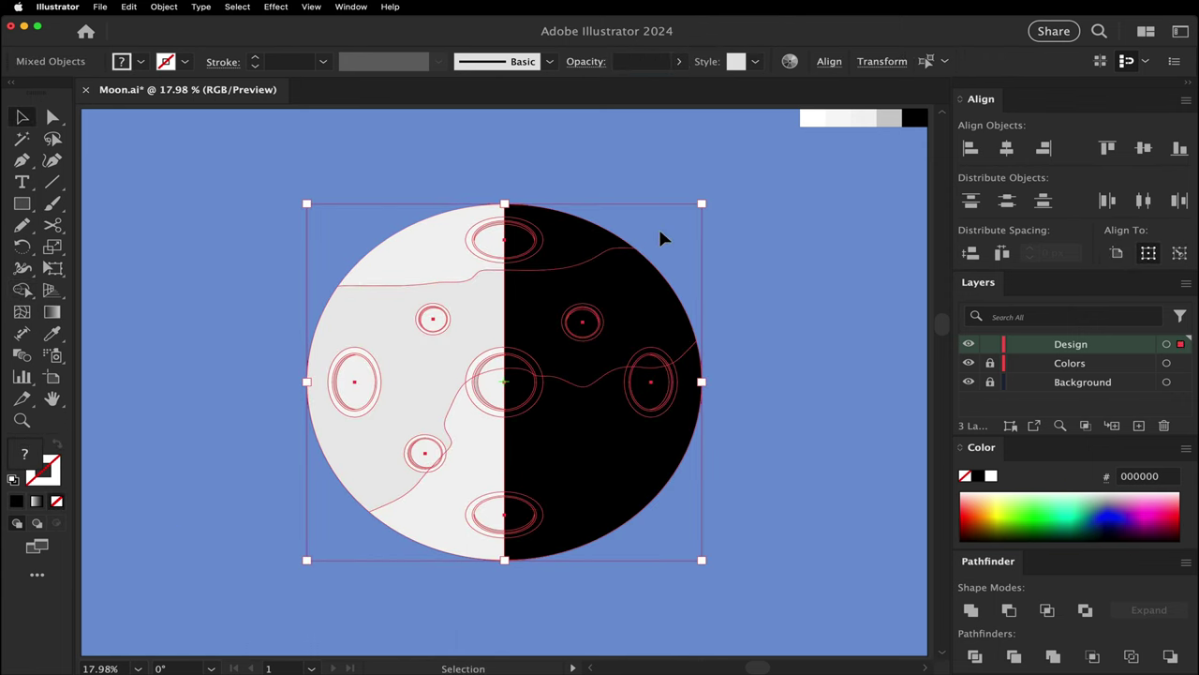
click(656, 175)
click(604, 300)
Step: Add a midpoint anchor on the black half's straight left edge and drag its handles to curve it
key(p)
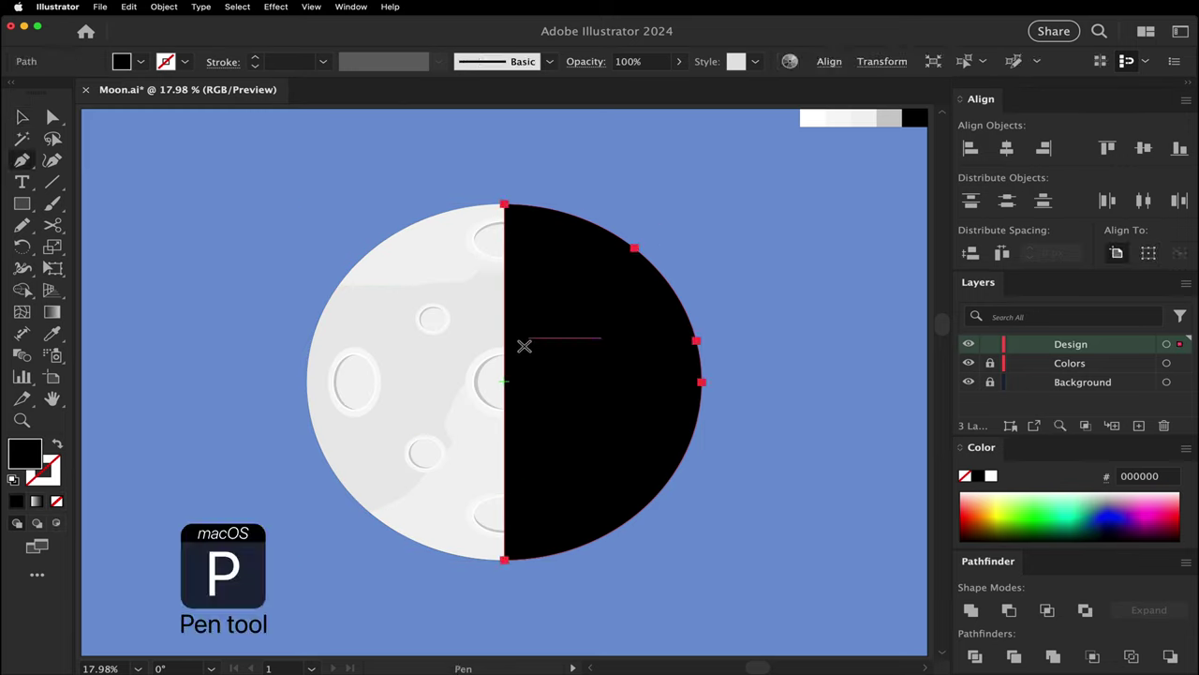
click(505, 381)
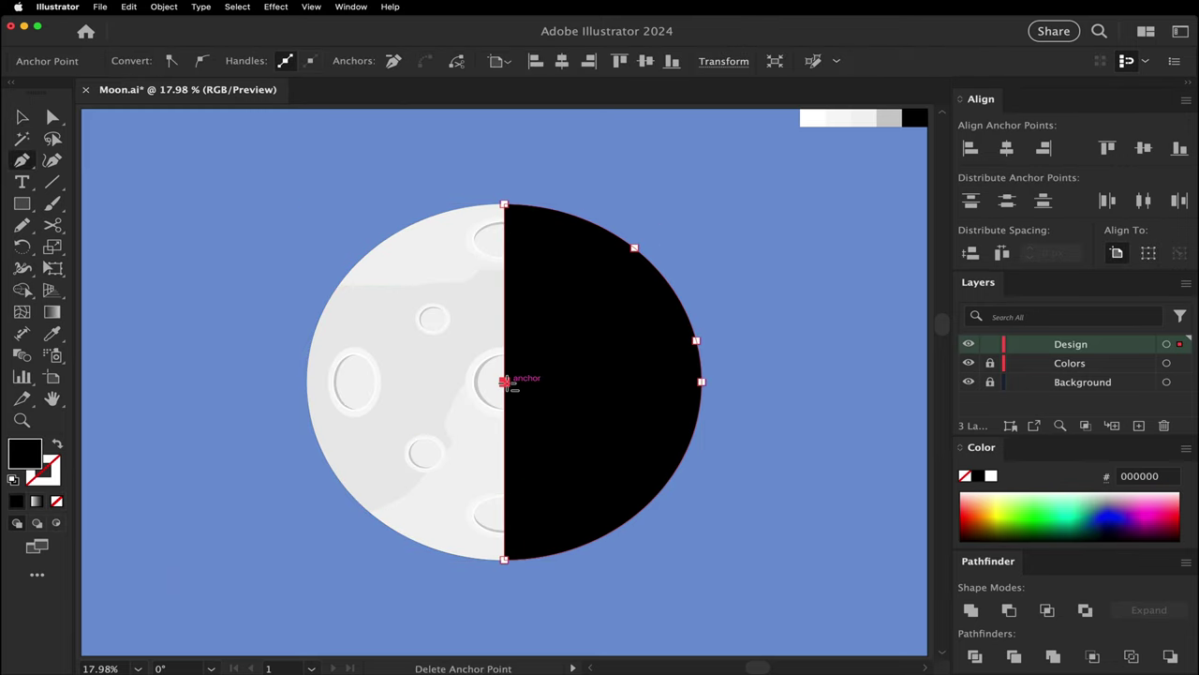
drag(504, 381, 505, 251)
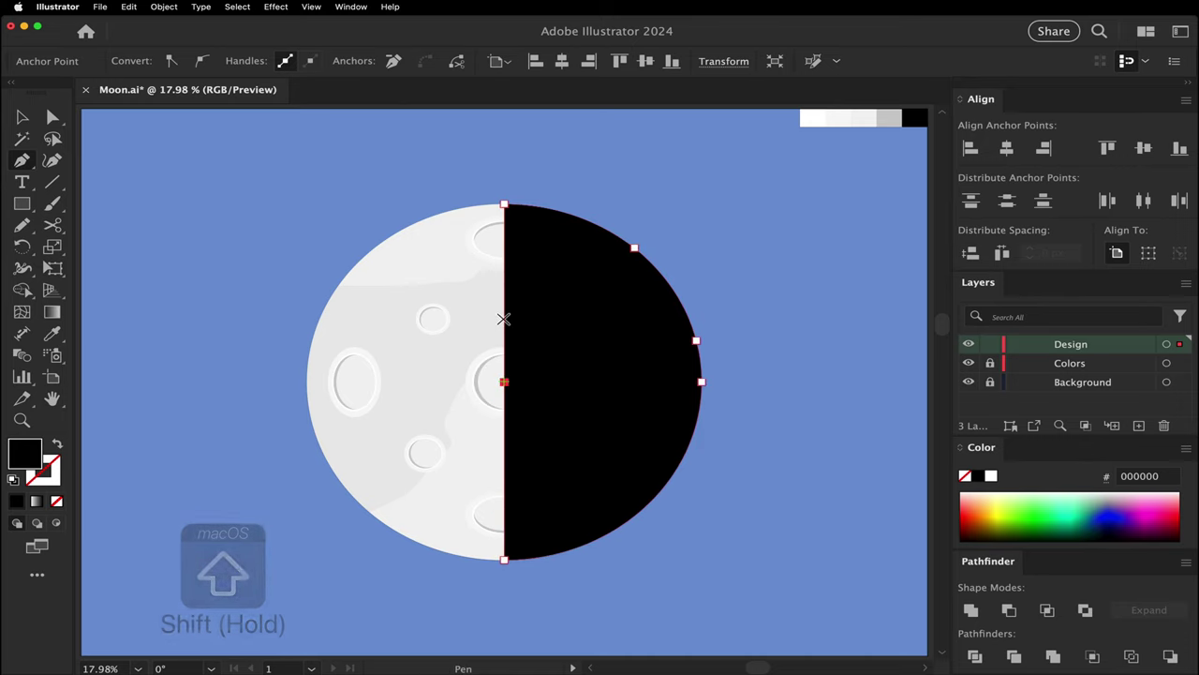
Step: Nudge that midpoint anchor left to thin the lit crescent, then reselect the black shadow shape
key(a)
click(504, 383)
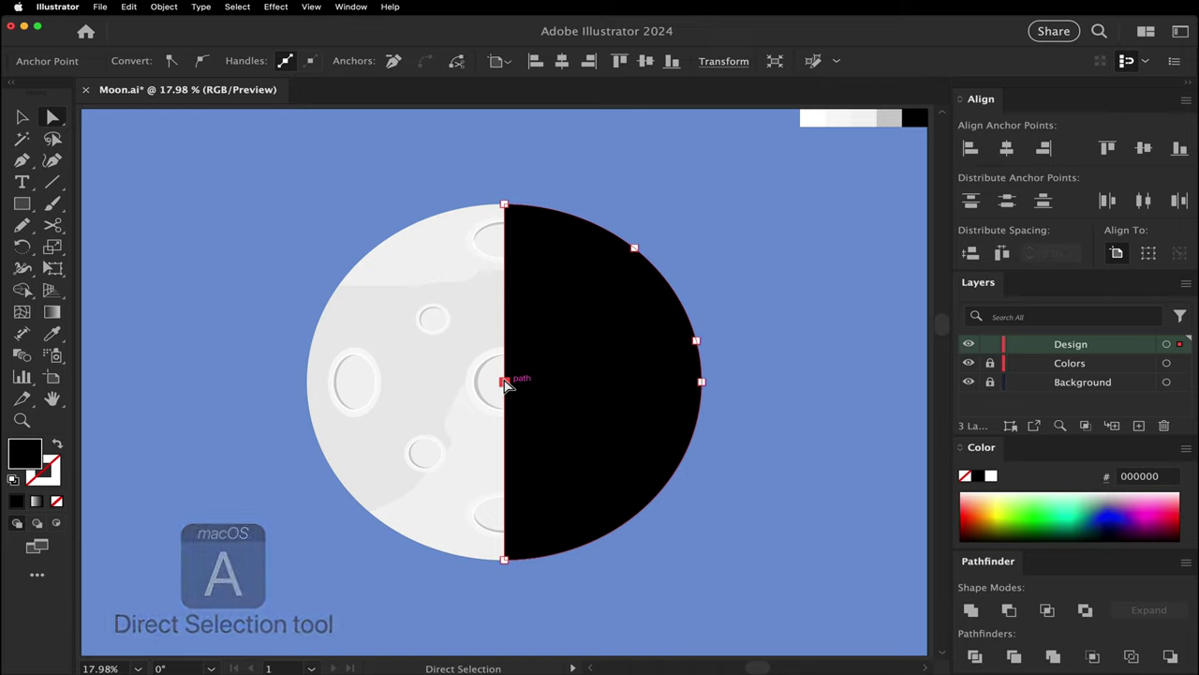
key(Left)
key(Left)
key(Left)
key(Left)
key(Left)
key(Left)
key(Left)
key(Left)
key(Left)
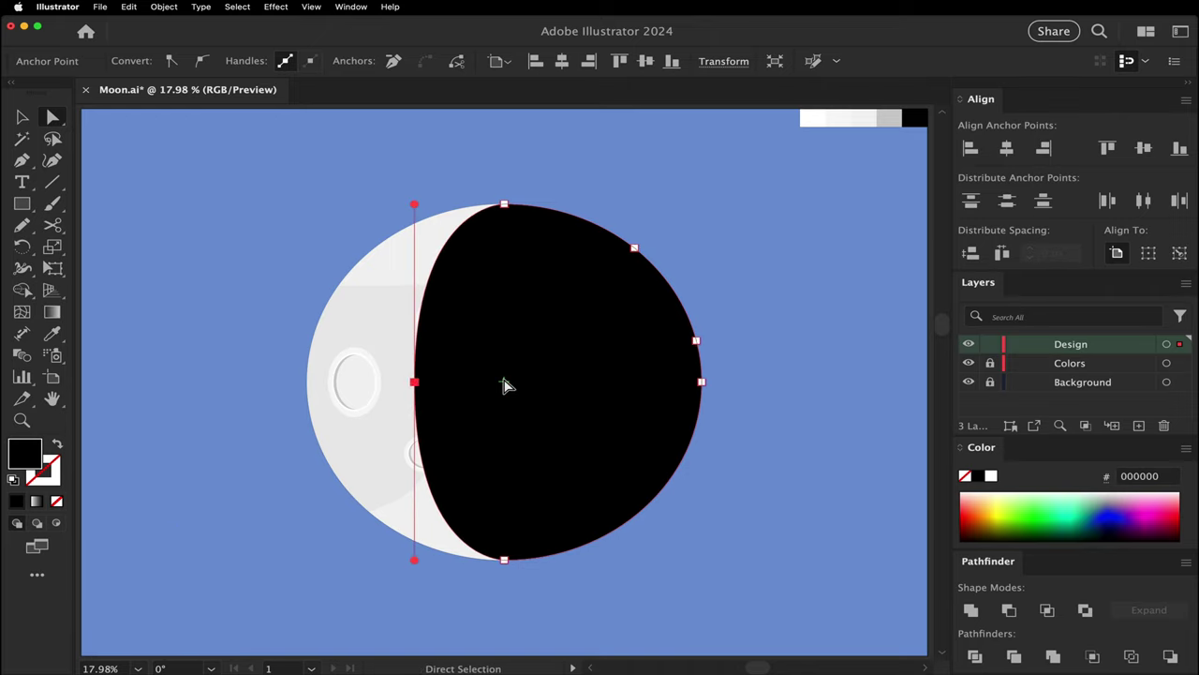
click(233, 379)
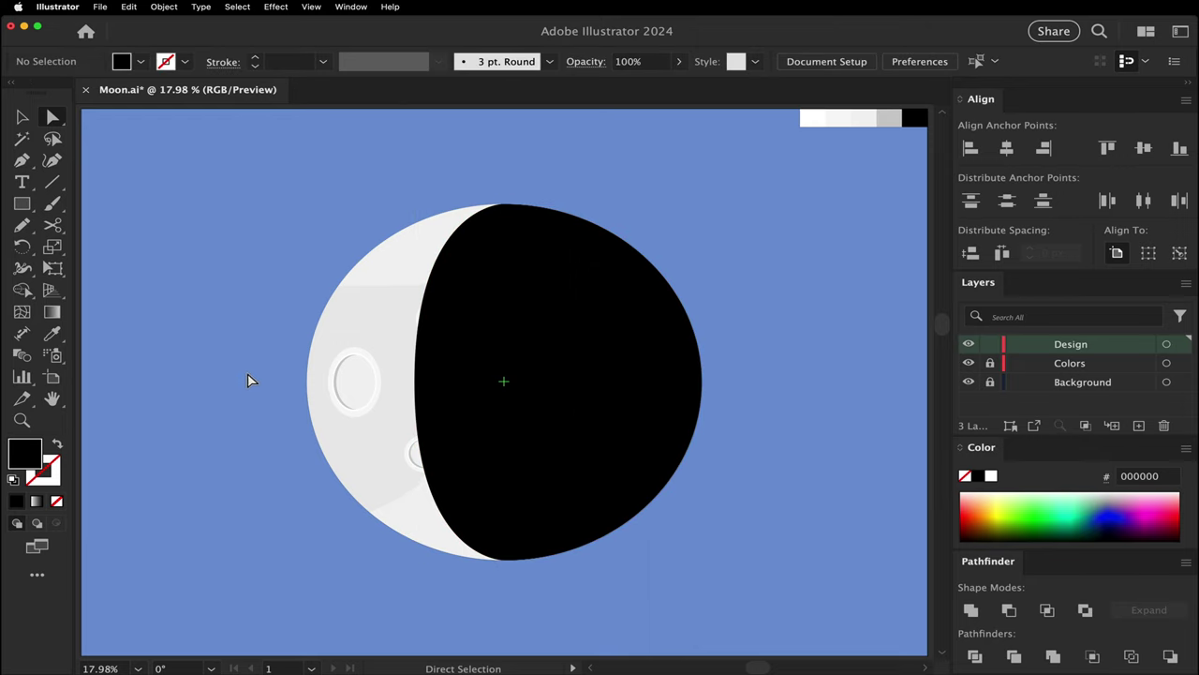
key(v)
click(499, 323)
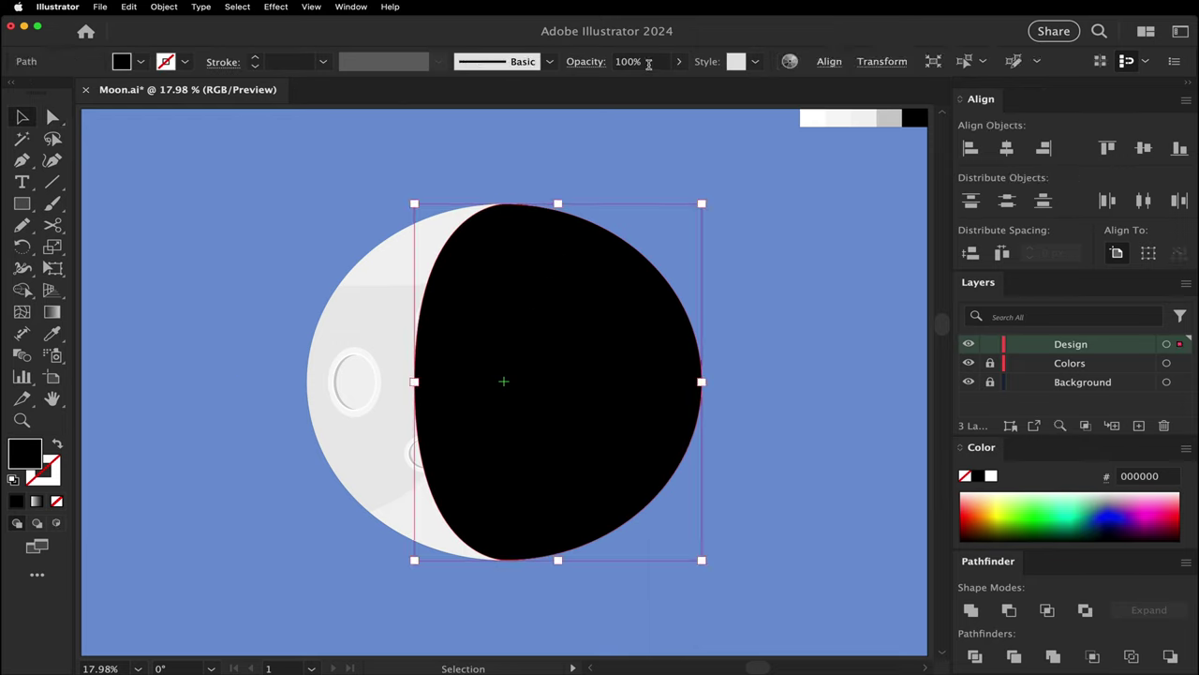
Step: Set the black crescent shadow's opacity to 50% so the craters show through
click(648, 63)
text(50)
key(Return)
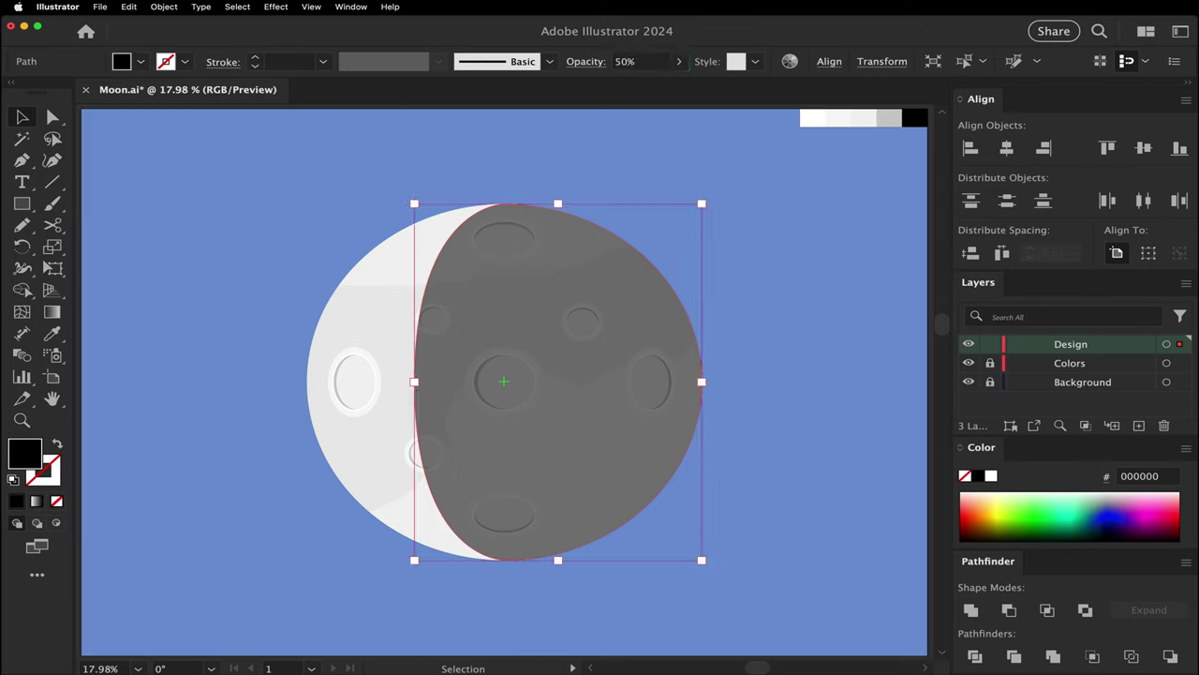
click(316, 262)
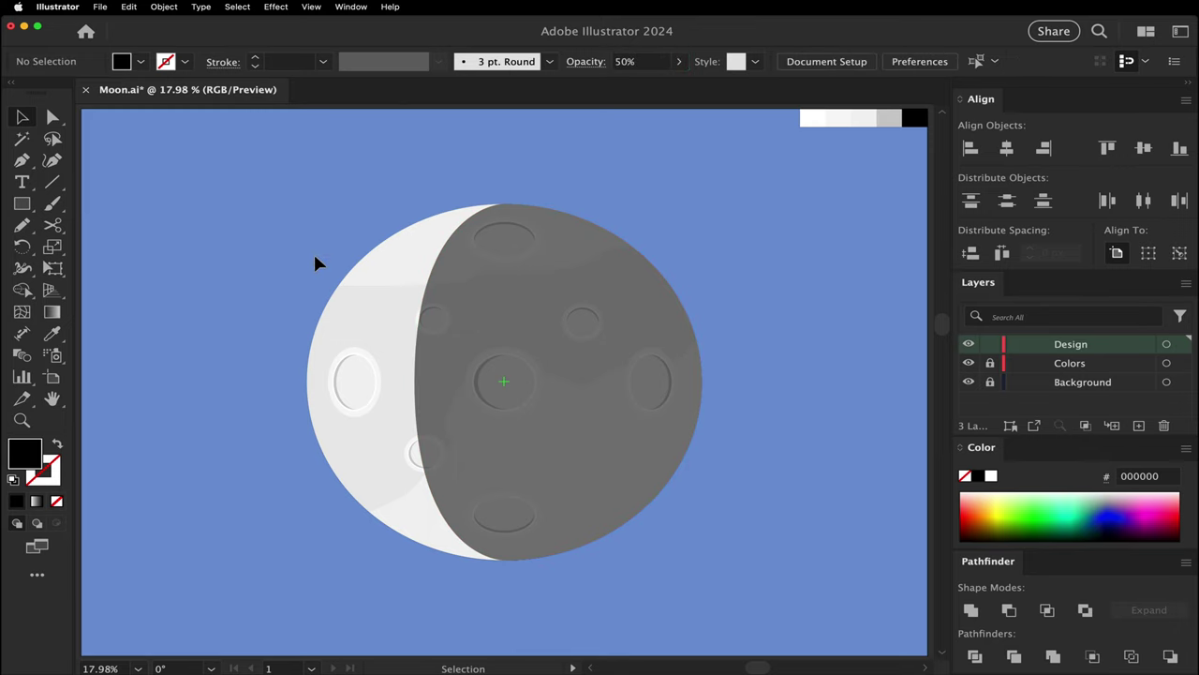
Step: Group all the moon artwork together and save the document
key(super+a)
key(super+g)
click(250, 233)
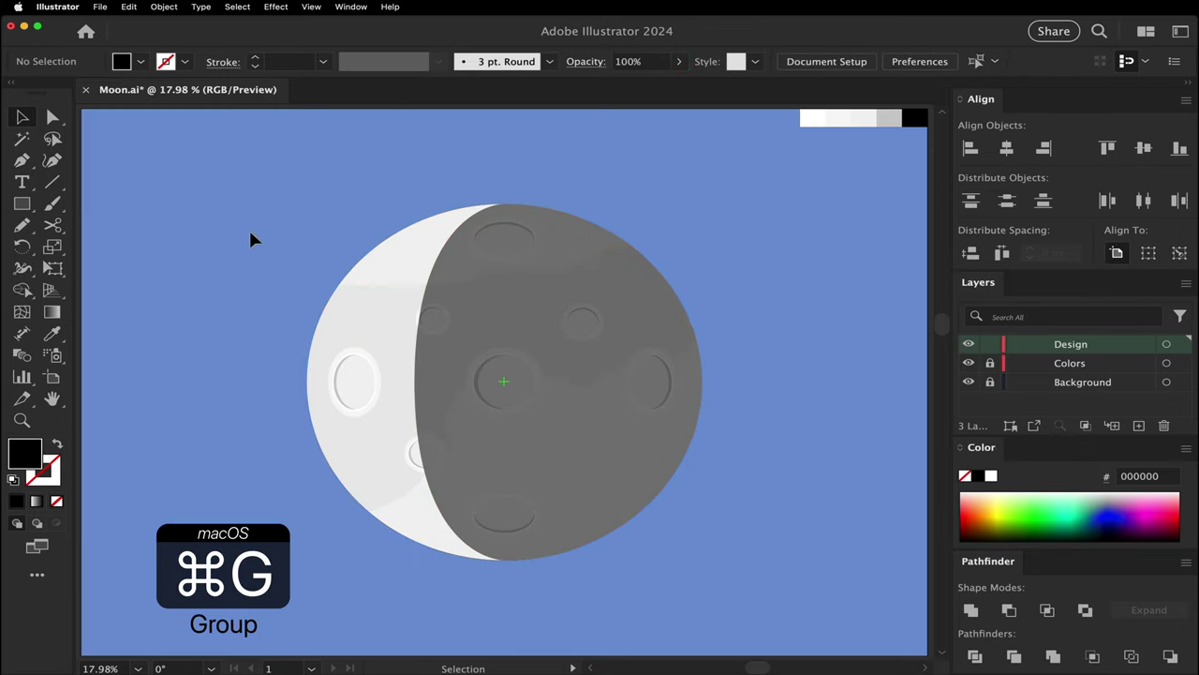
key(super+s)
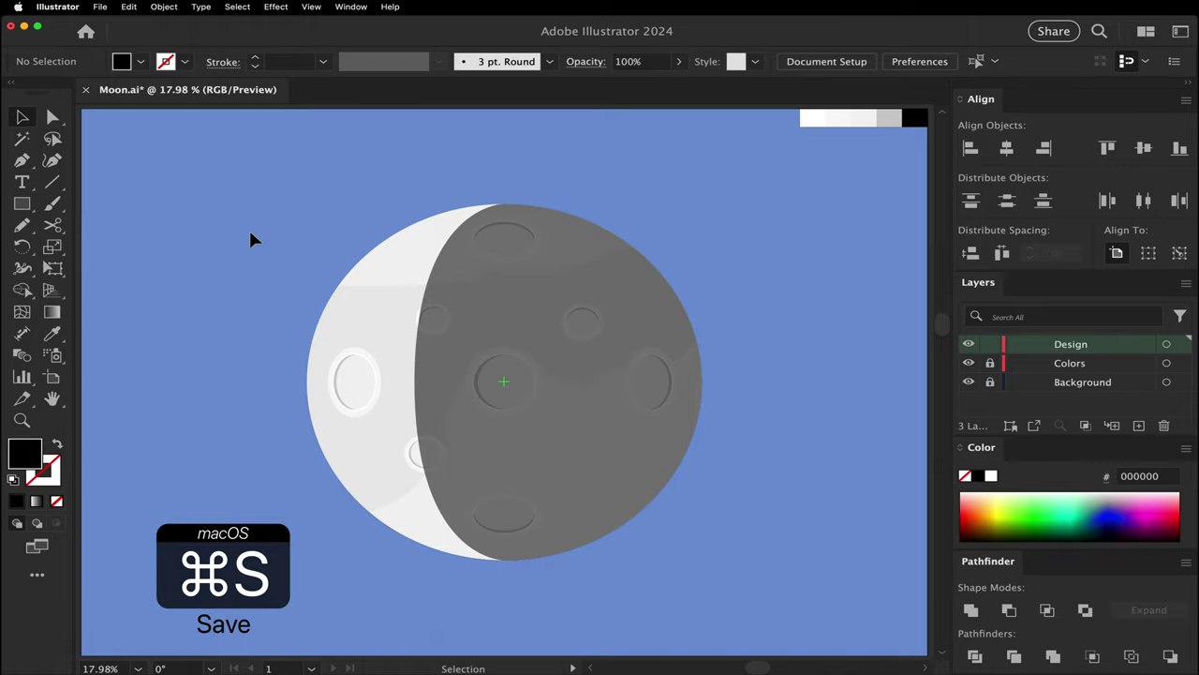